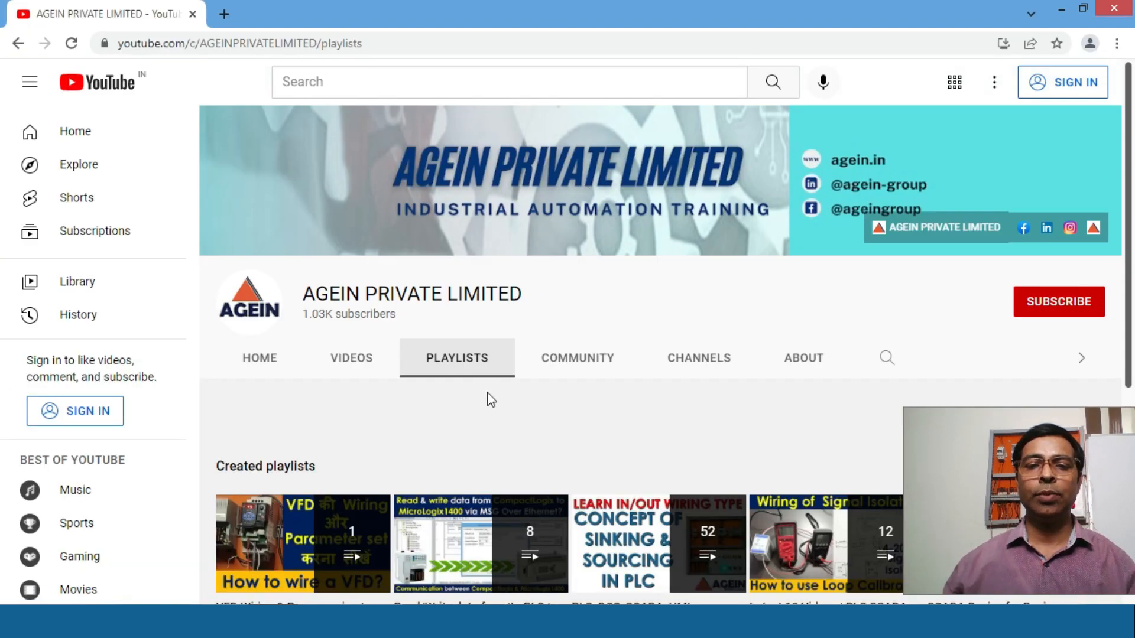
- Look over the channel's created playlists in the browser and put the browser window away
scroll(487, 392, down, 4)
scroll(988, 334, down, 1)
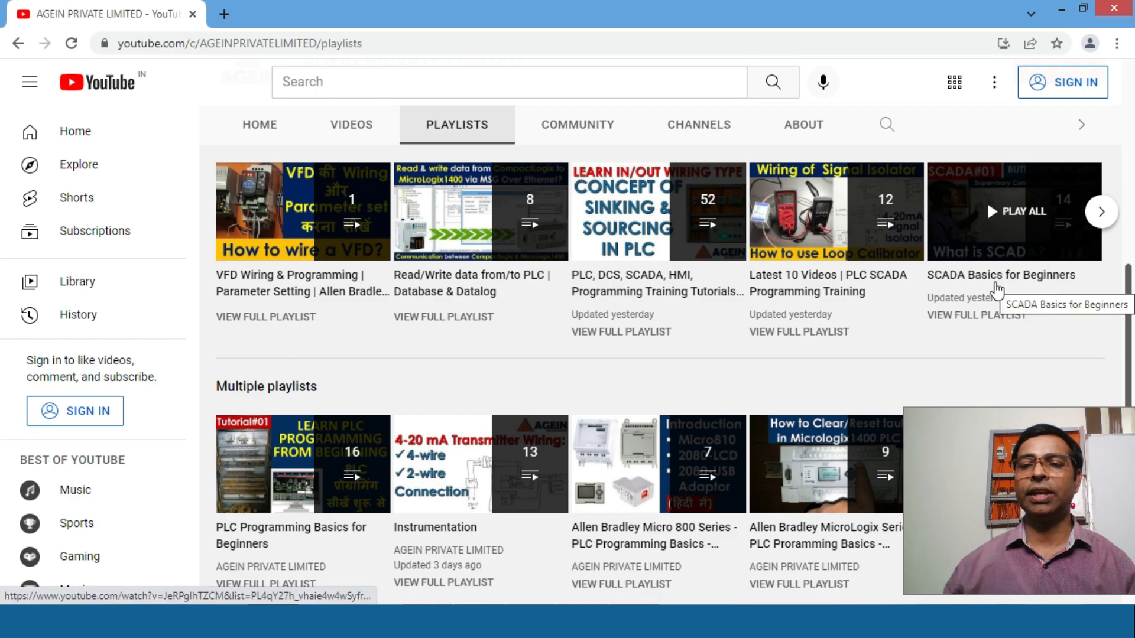
scroll(997, 290, up, 3)
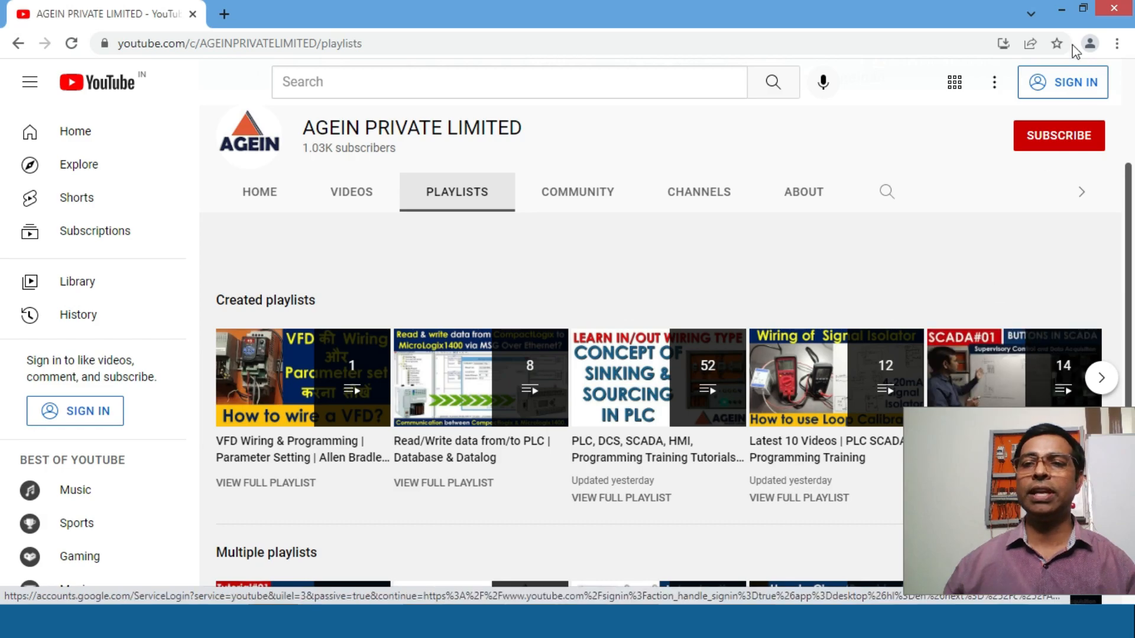
click(1062, 9)
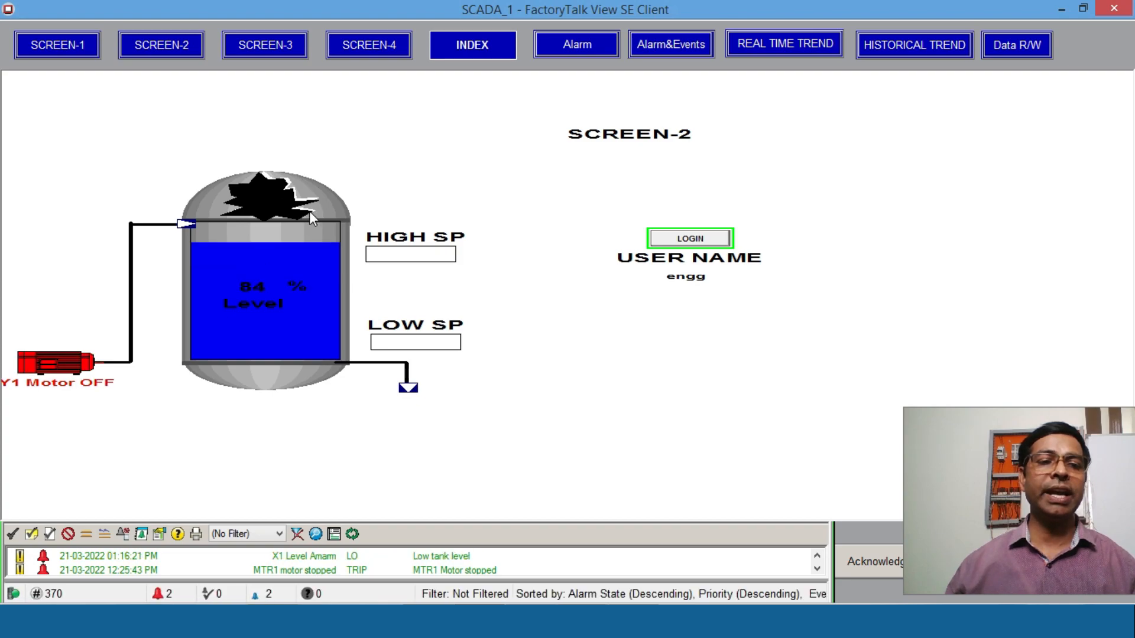
- Switch to FactoryTalk View Studio and open the S2 display maximized
click(81, 358)
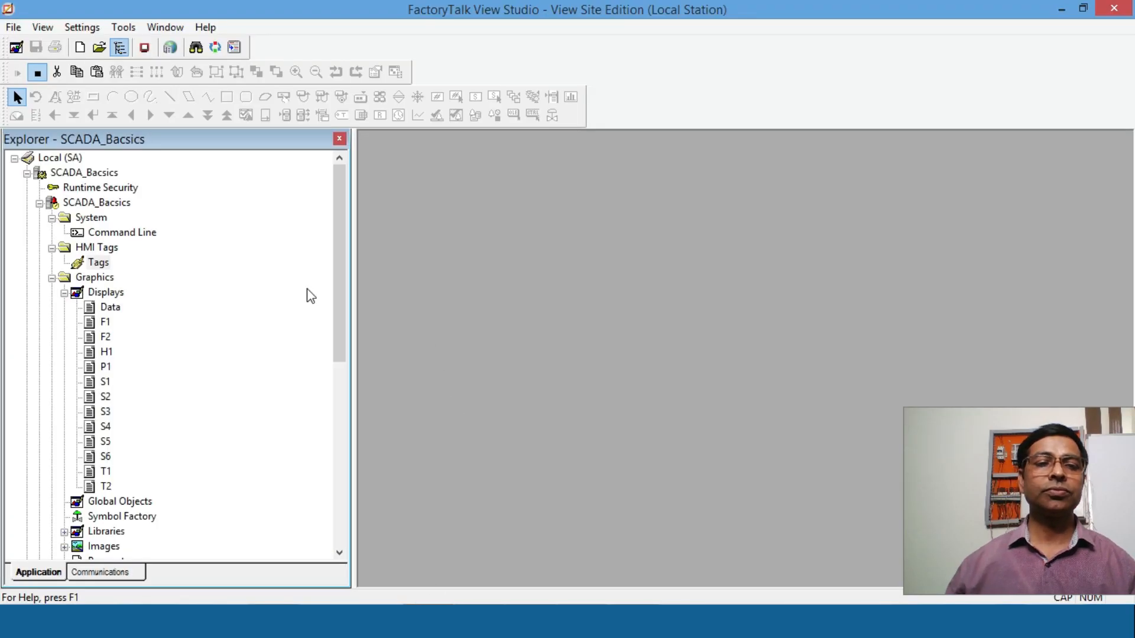
double_click(106, 396)
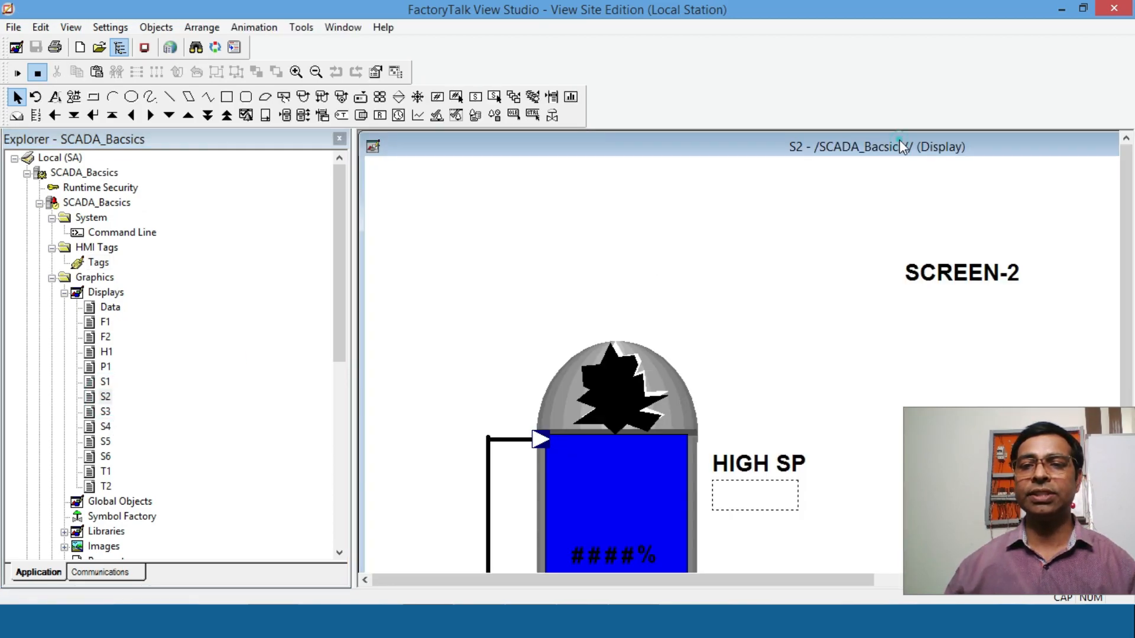
double_click(899, 139)
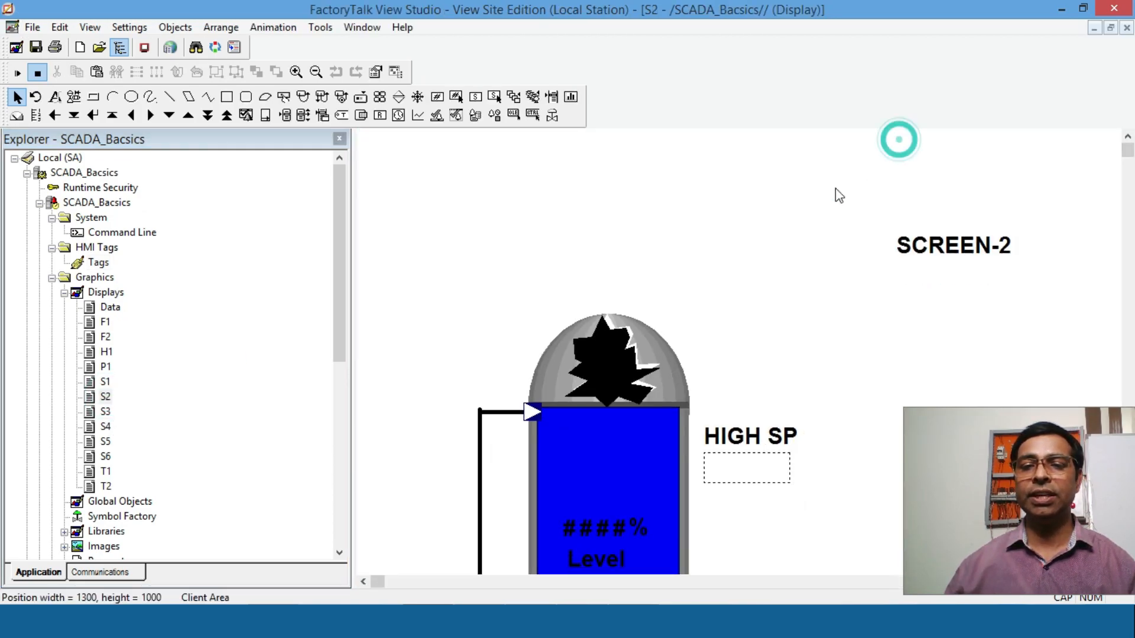
- Examine the HIGH SP and LOW SP numeric inputs beside the tank on the S2 display
click(753, 464)
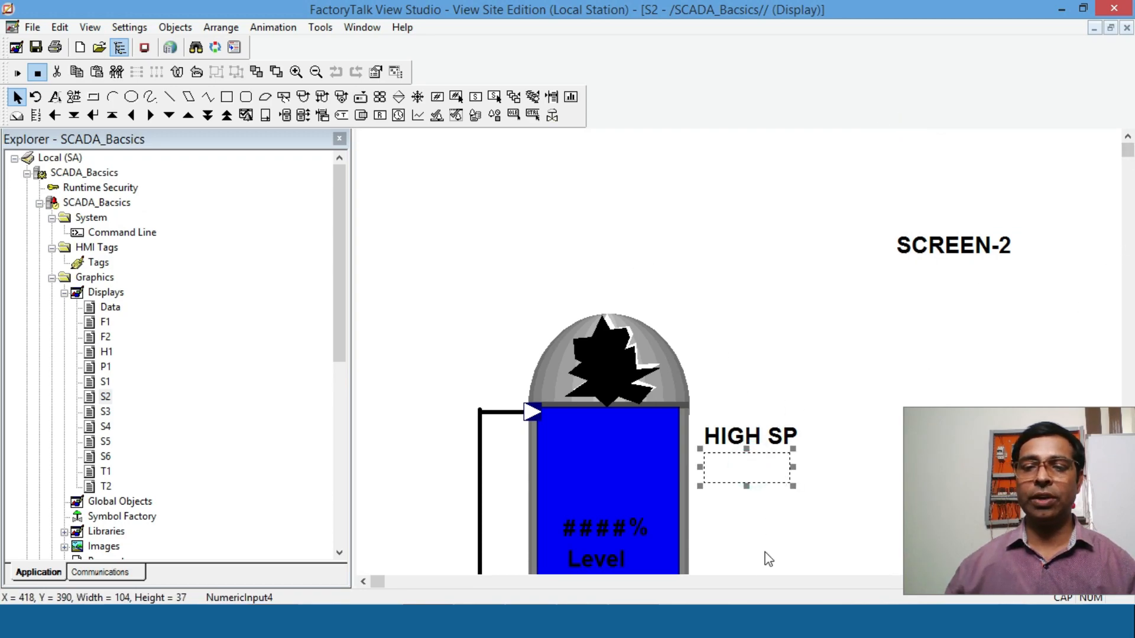
click(317, 71)
click(550, 383)
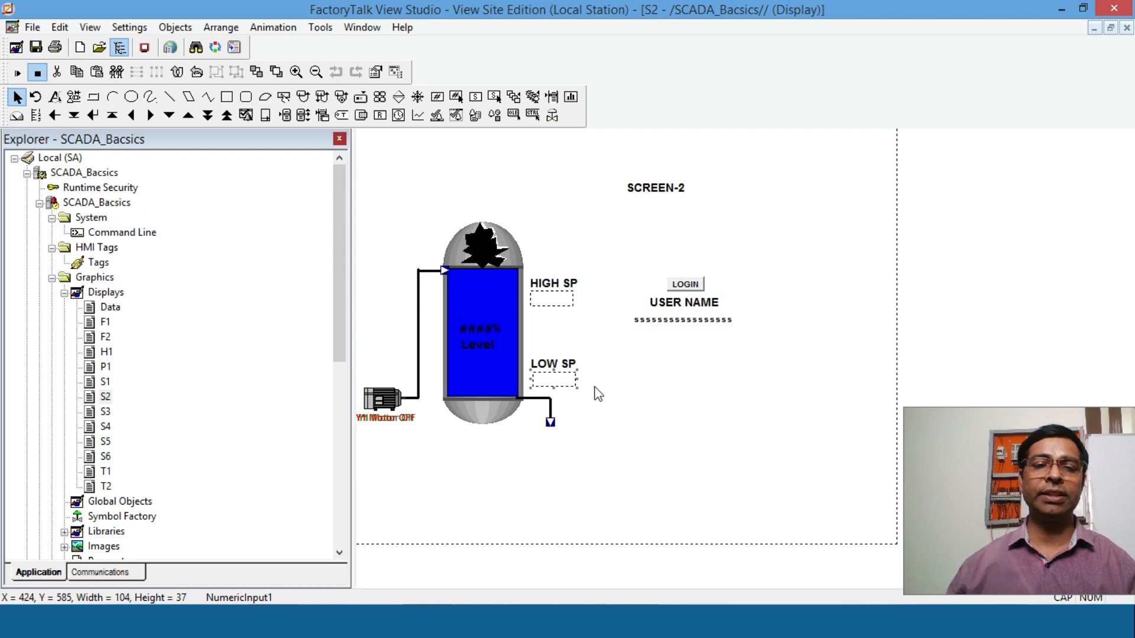
click(545, 385)
click(556, 305)
click(551, 383)
click(562, 304)
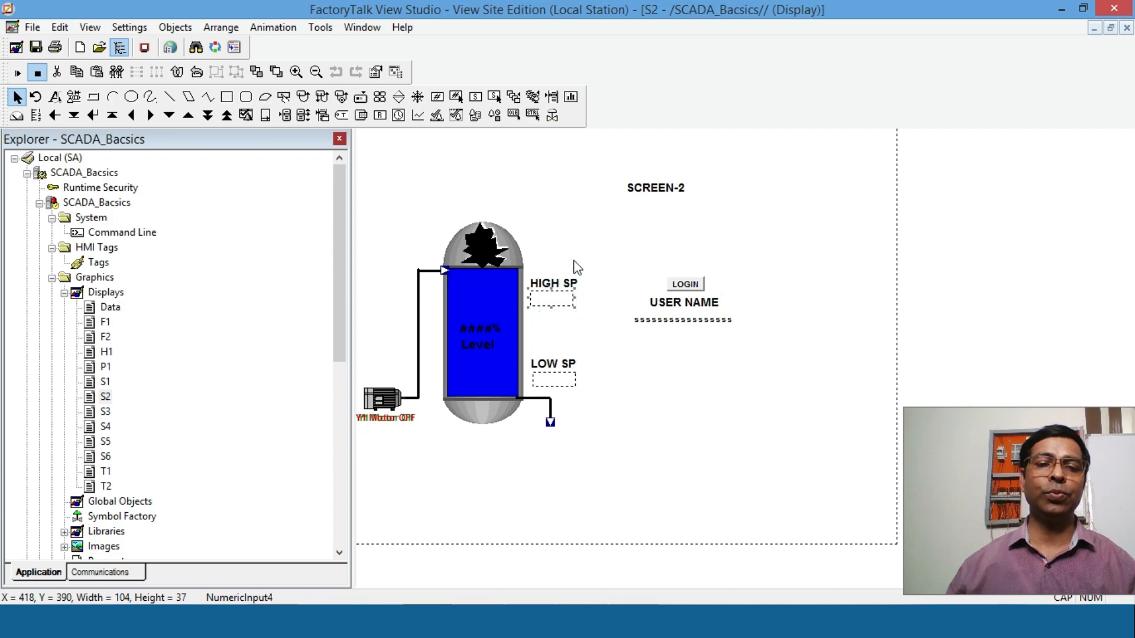
click(568, 390)
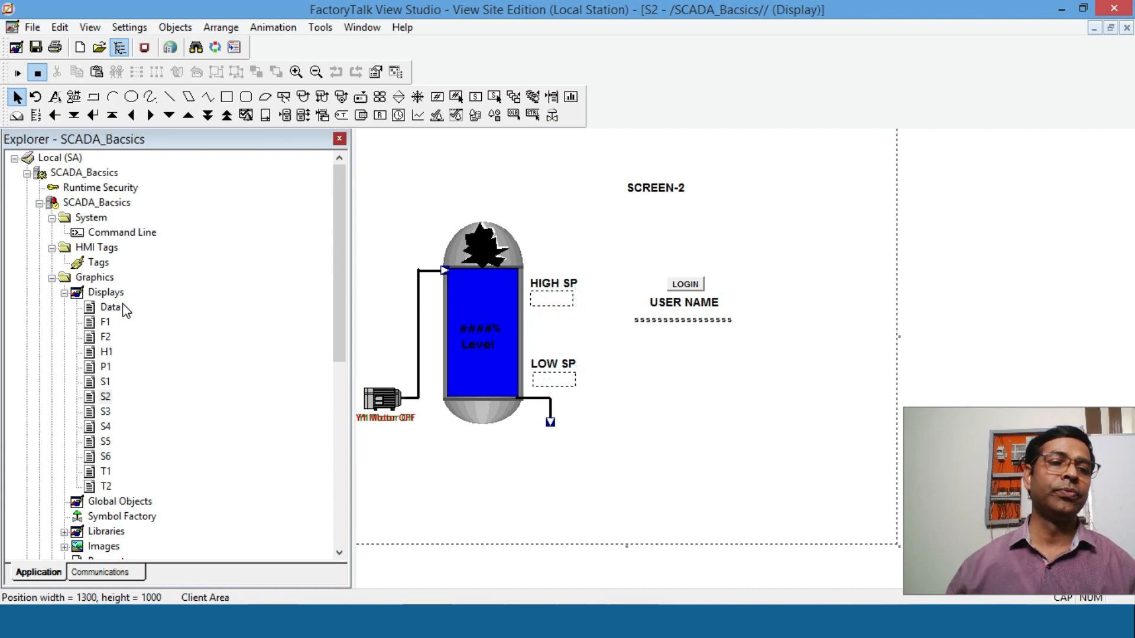
- Start a new analog HMI tag named LOWSP with security code A
click(102, 263)
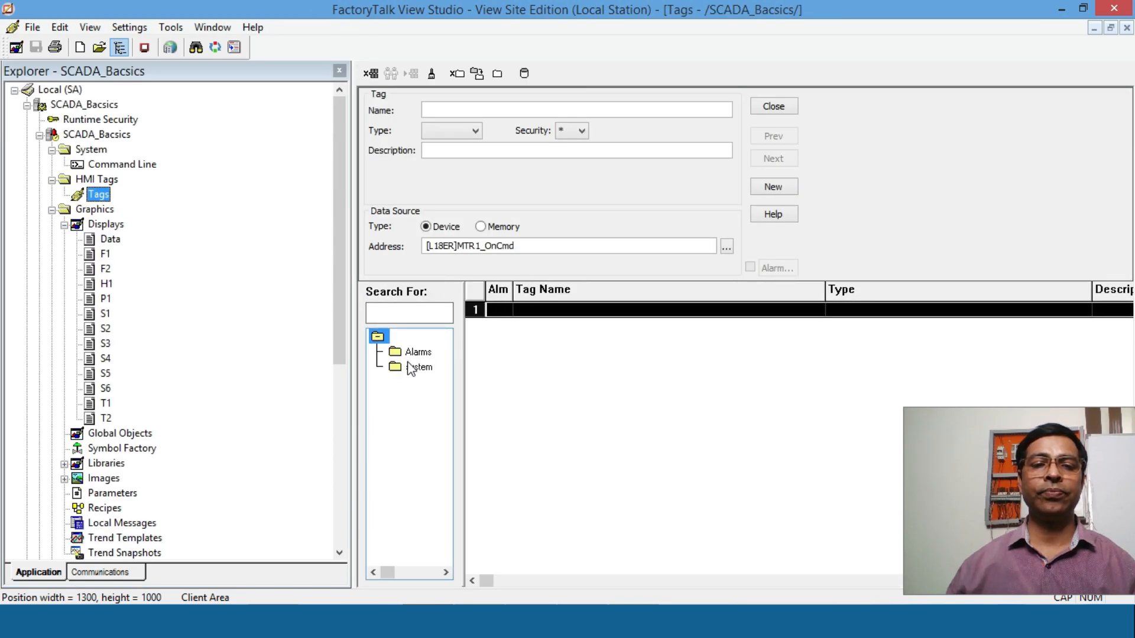
click(454, 110)
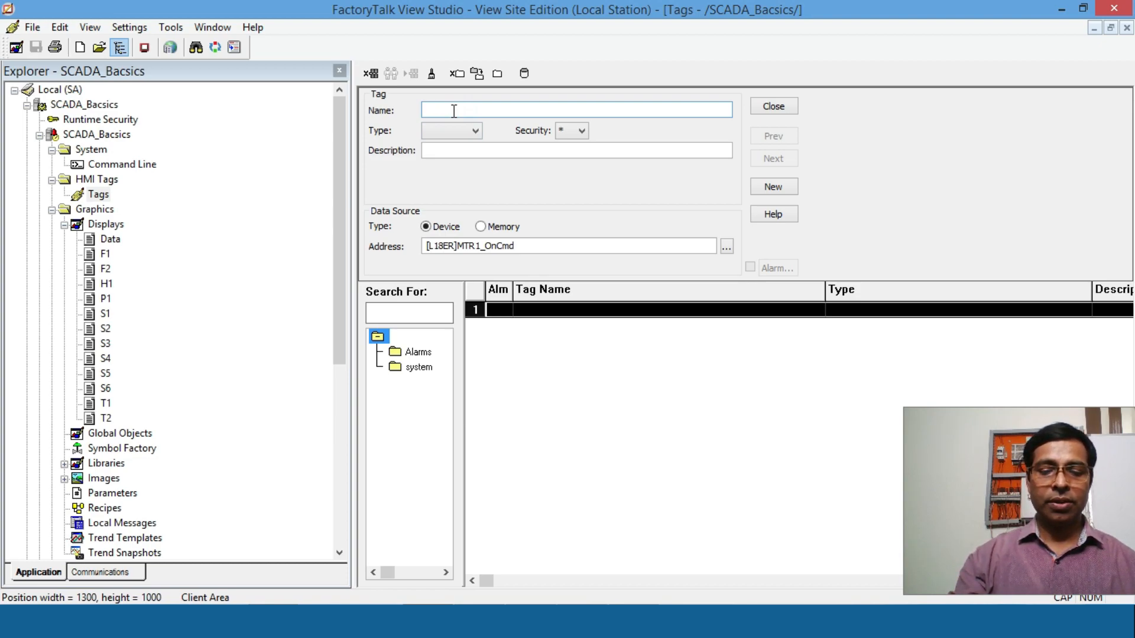
text(LOW)
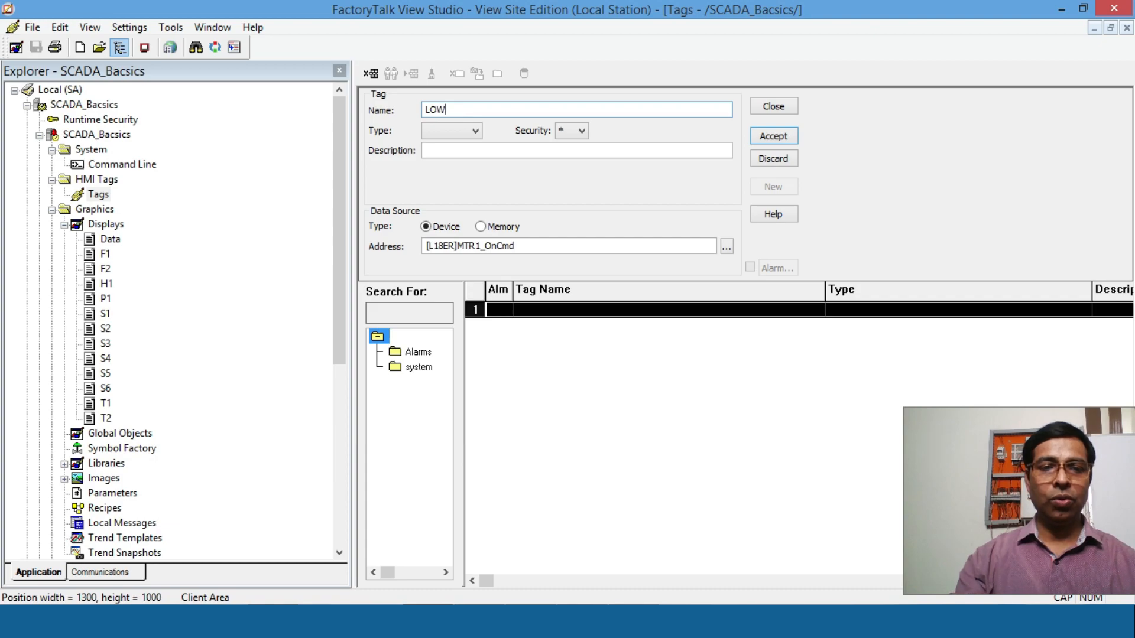
text(SP)
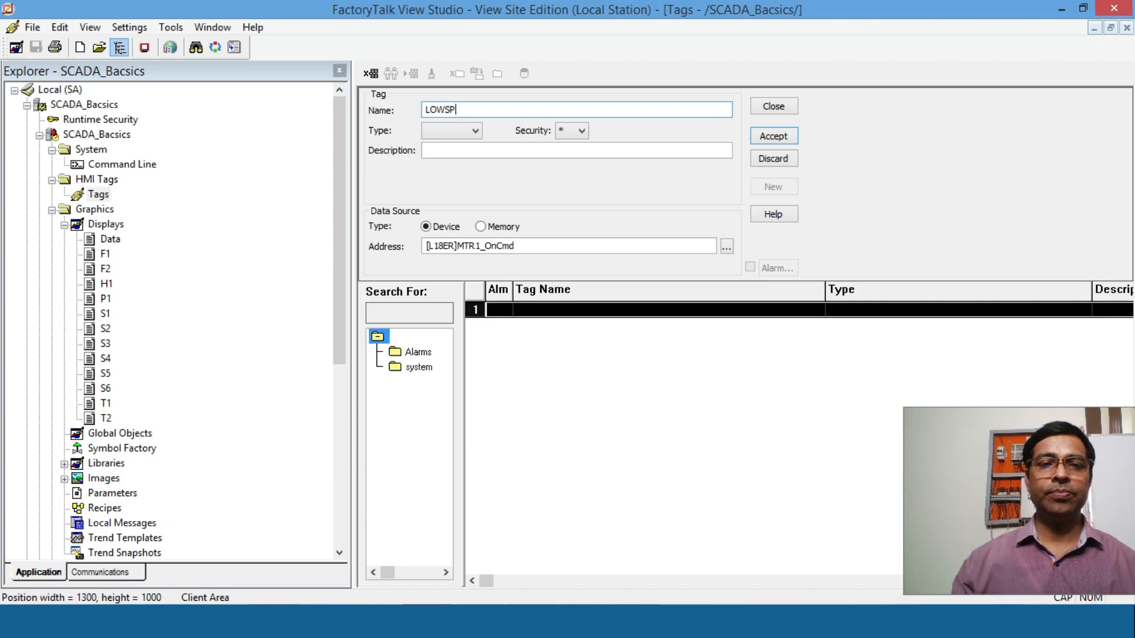
click(473, 130)
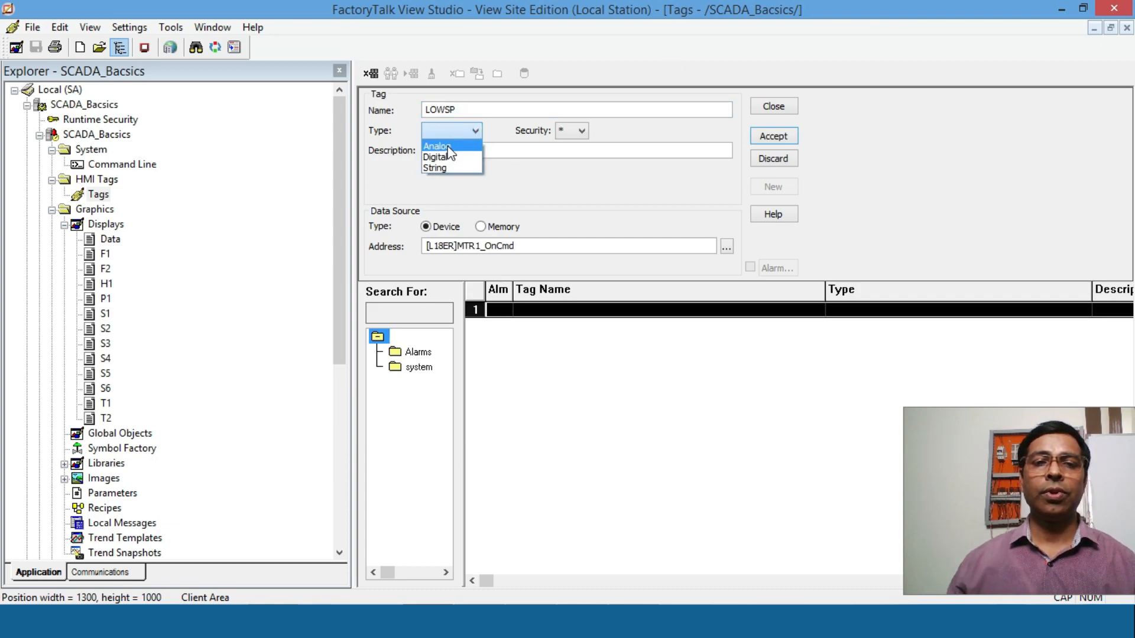
click(455, 145)
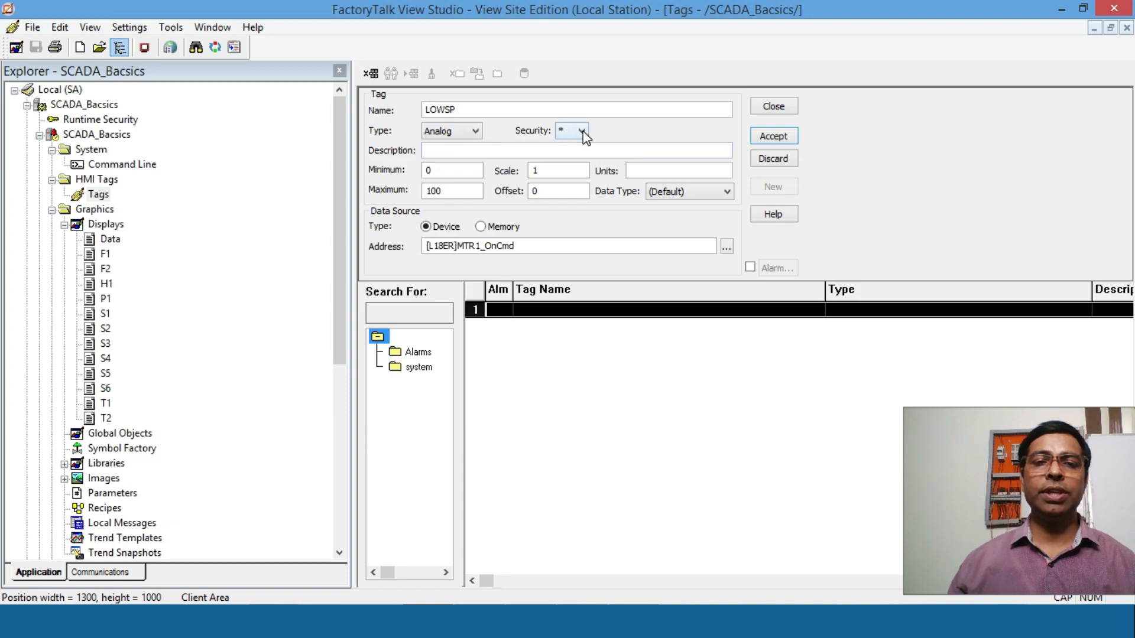
click(583, 131)
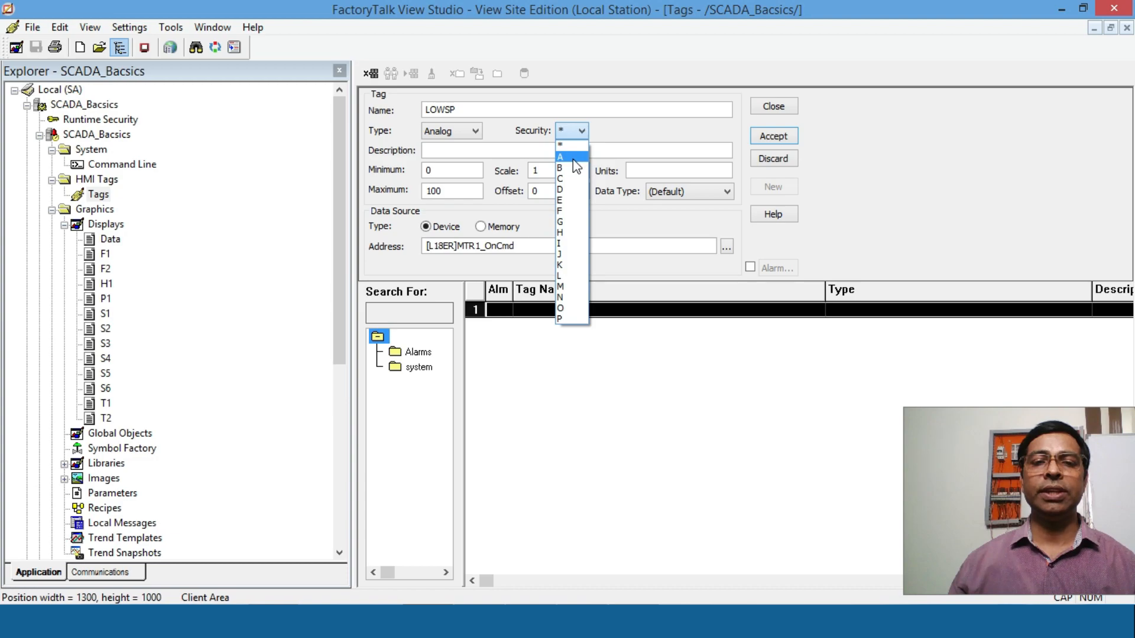
click(573, 157)
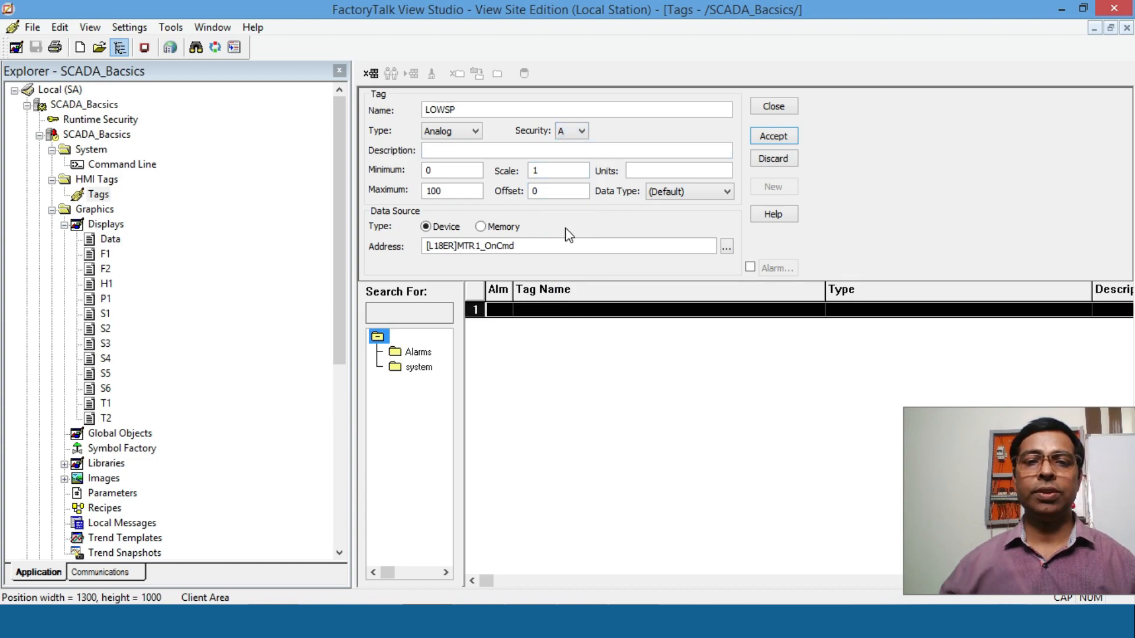
click(582, 132)
click(581, 134)
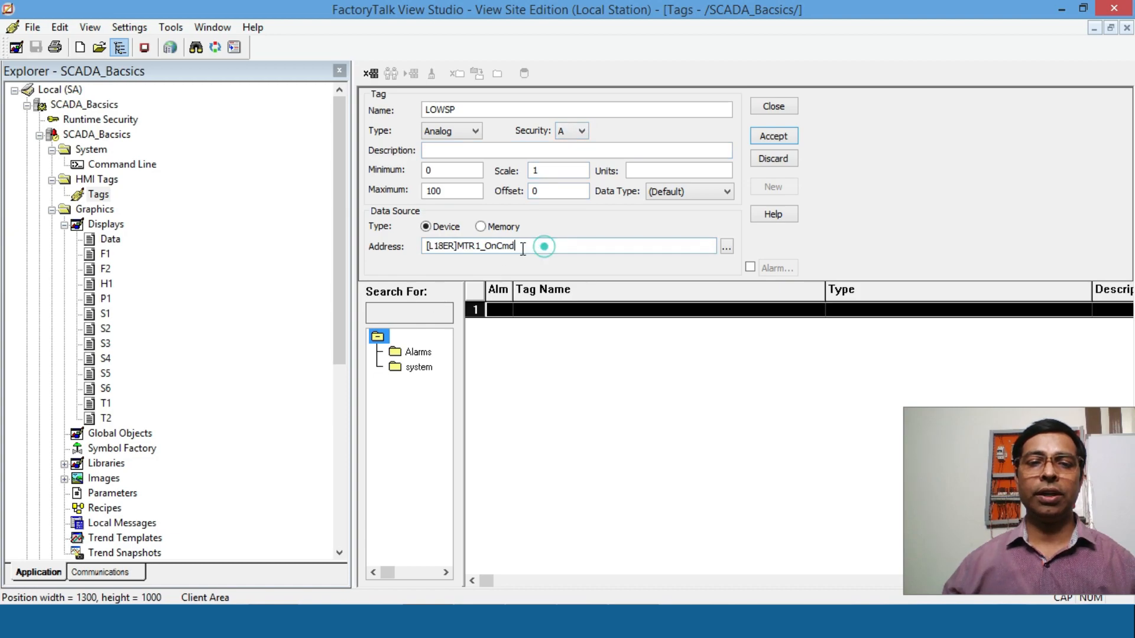
- Link the LOWSP tag to device tag X2 from the L18ER Online folder and accept the tag
double_click(545, 247)
click(727, 247)
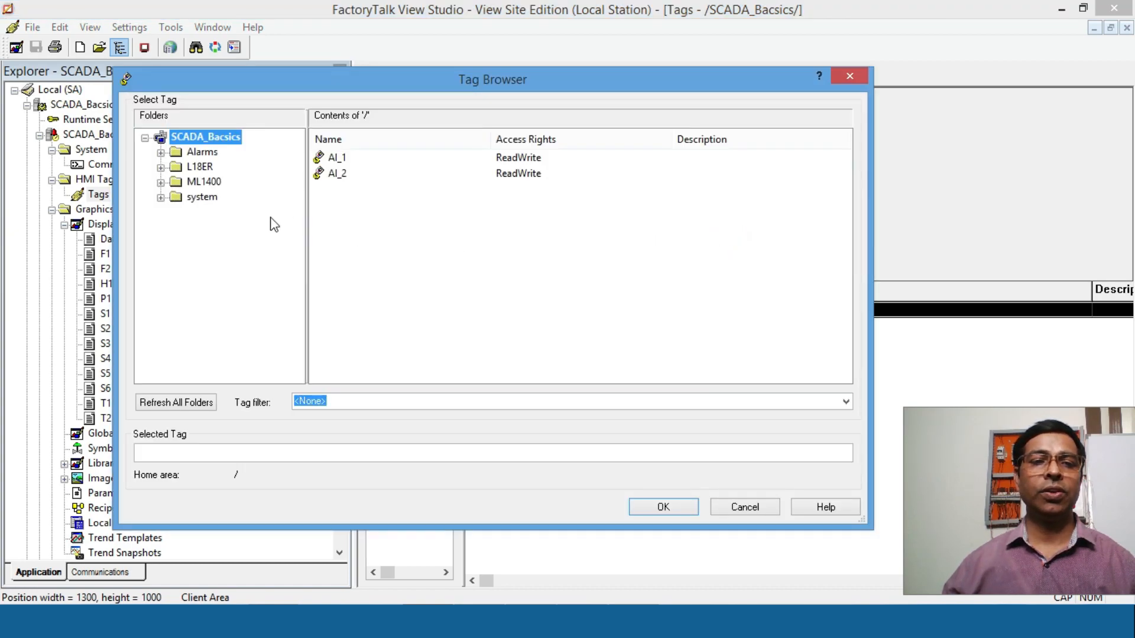
click(160, 168)
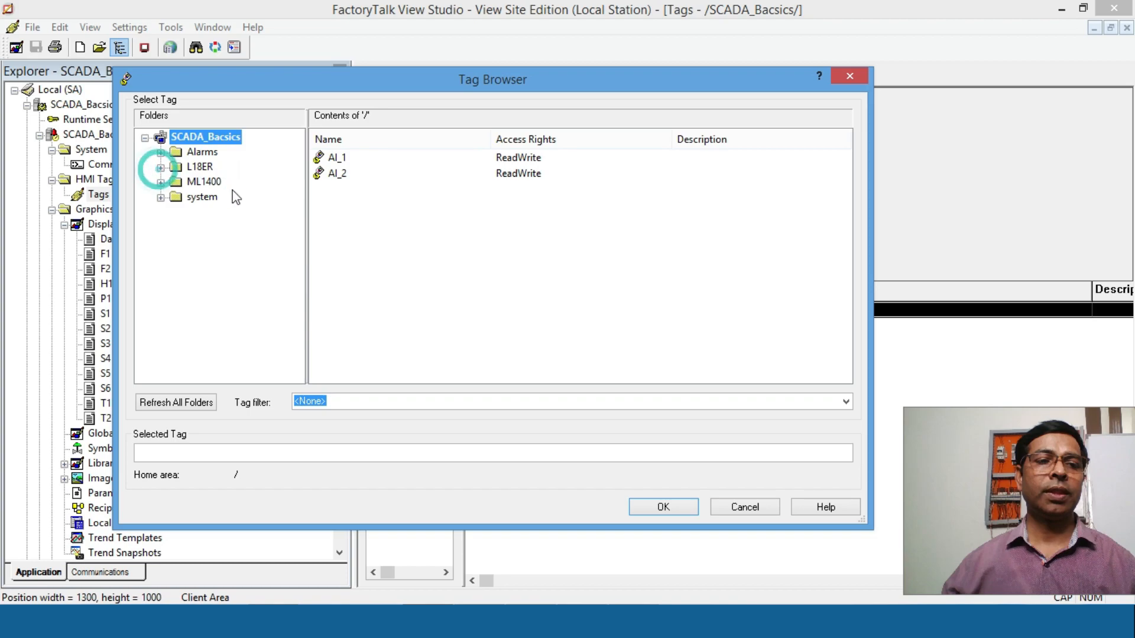
click(212, 198)
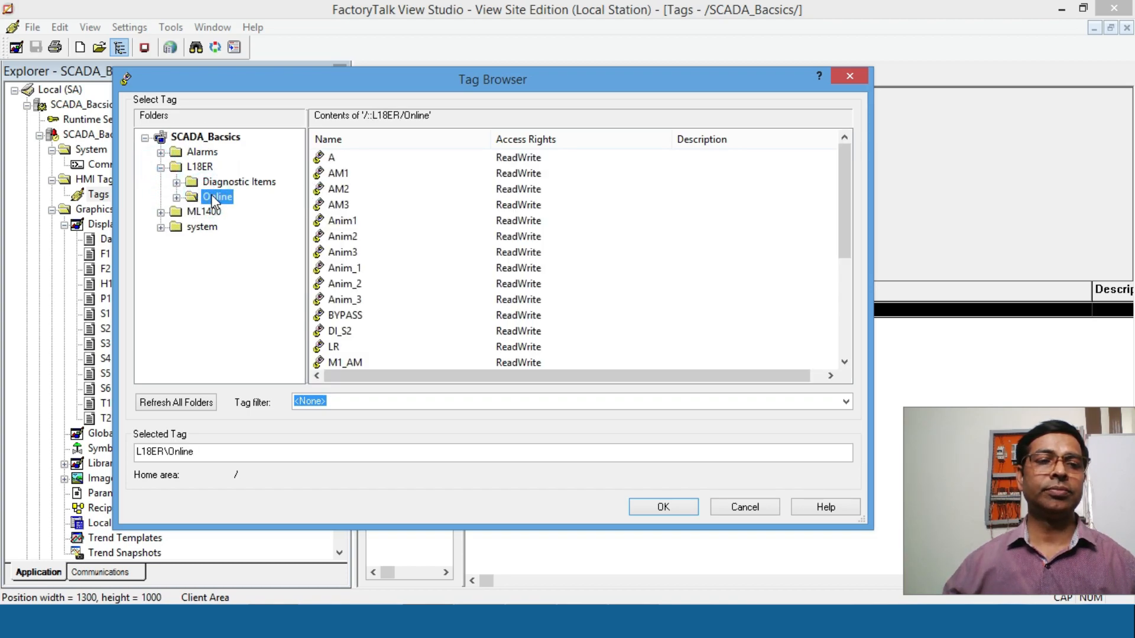
right_click(213, 202)
click(236, 204)
drag(844, 157, 828, 261)
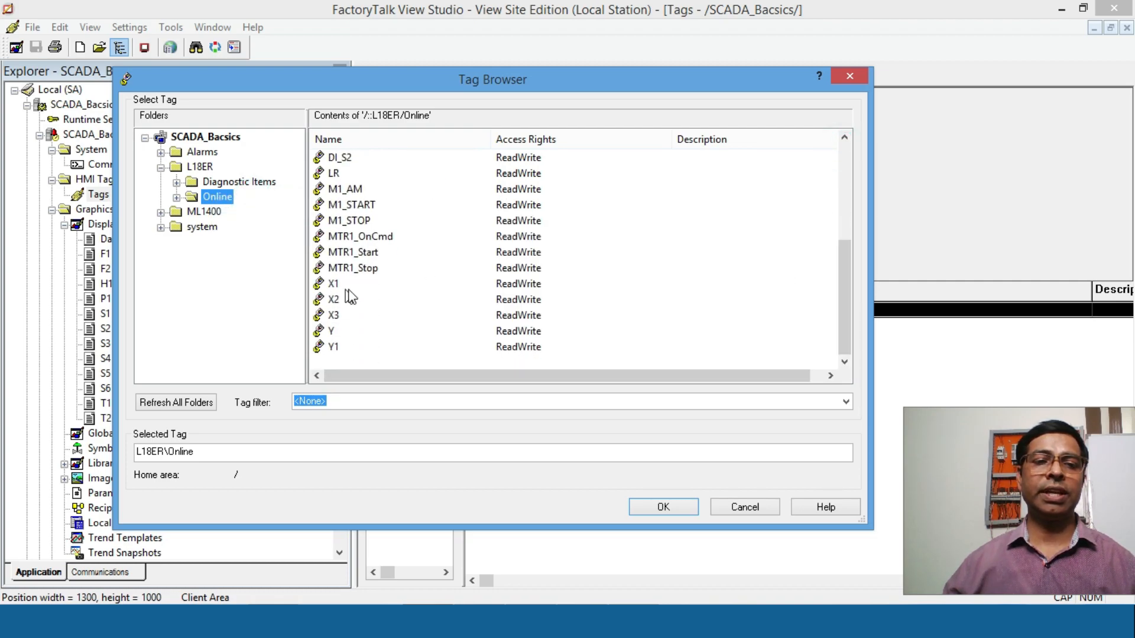
double_click(335, 315)
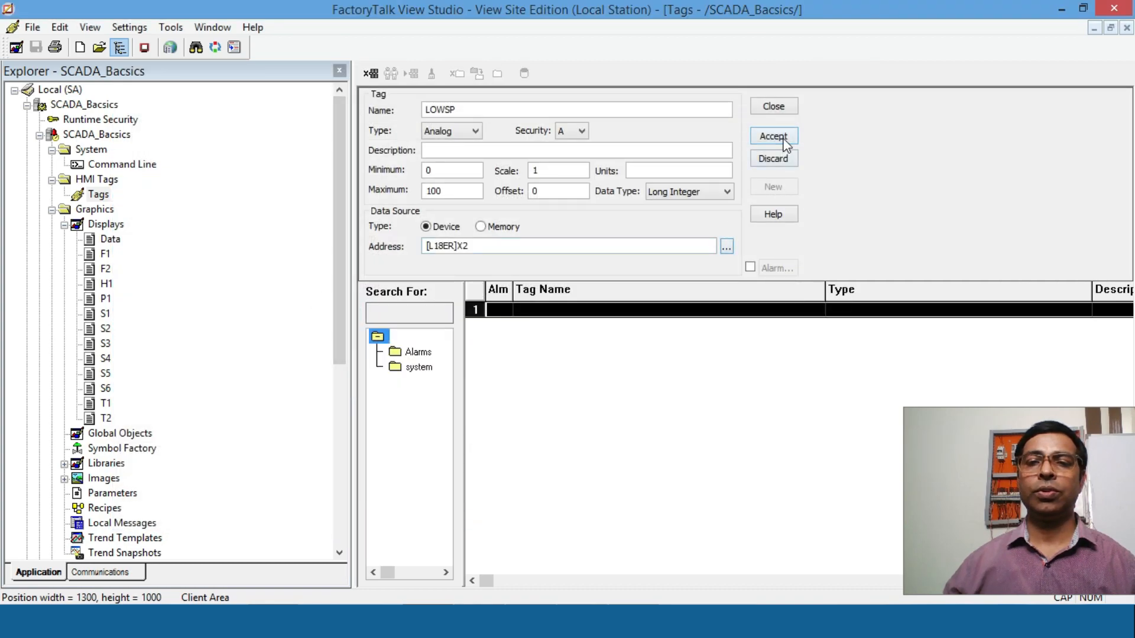
click(786, 137)
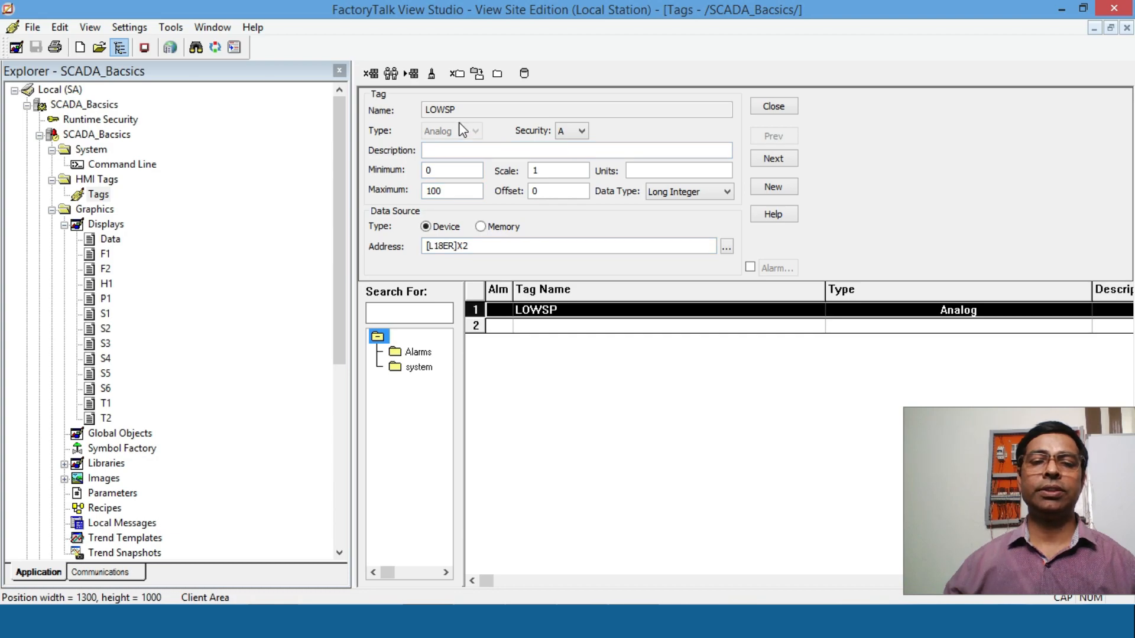
- Duplicate the LOWSP tag and name the copy HISP
click(390, 73)
drag(442, 113, 294, 134)
text(HO)
key(BackSpace)
text(I)
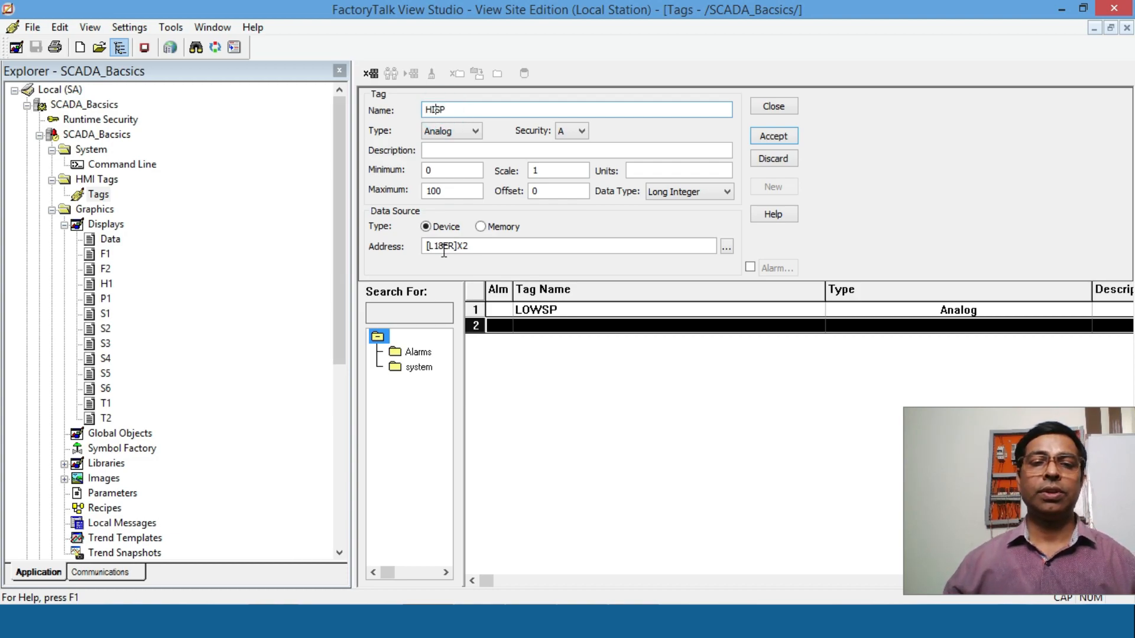
- Link the HISP tag to device tag X3 from the L18ER Online folder and accept the tag
double_click(470, 248)
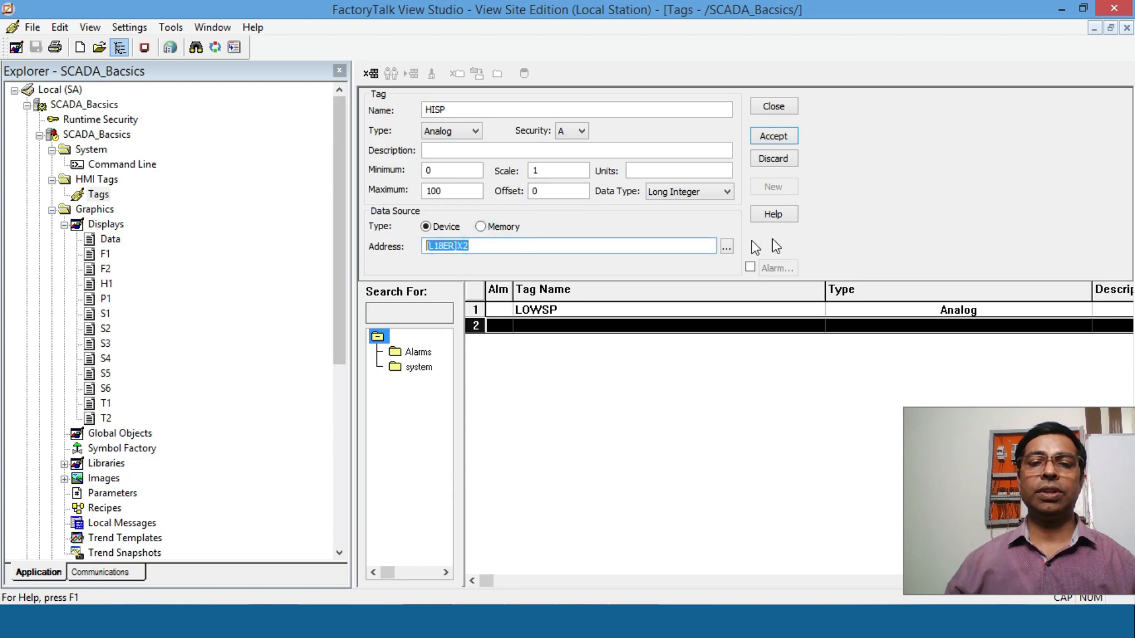
click(726, 247)
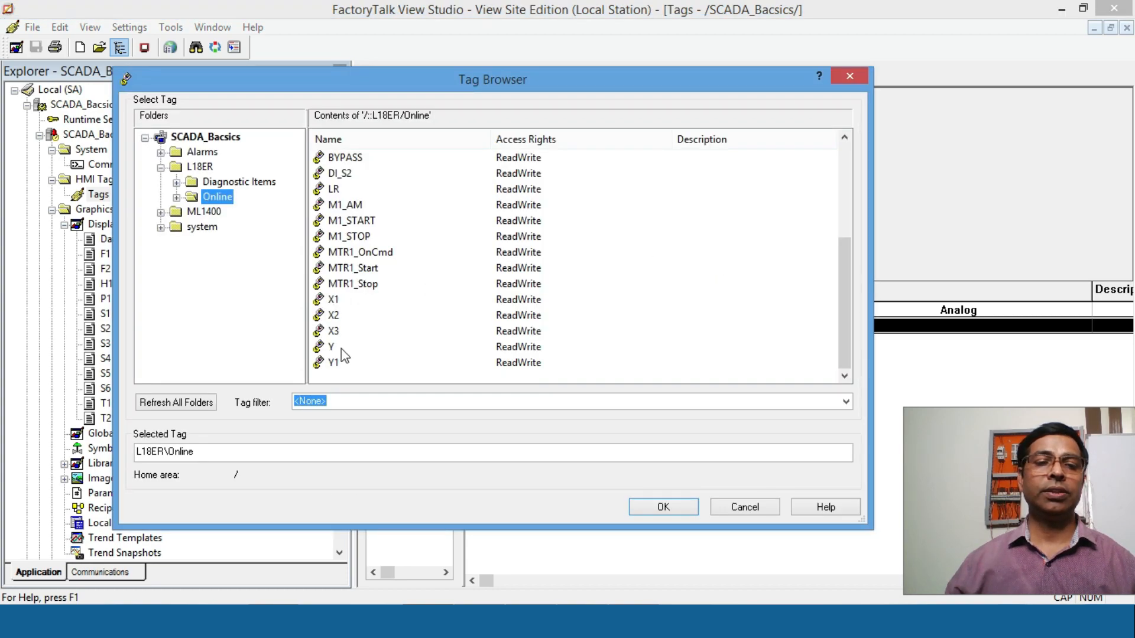
double_click(334, 331)
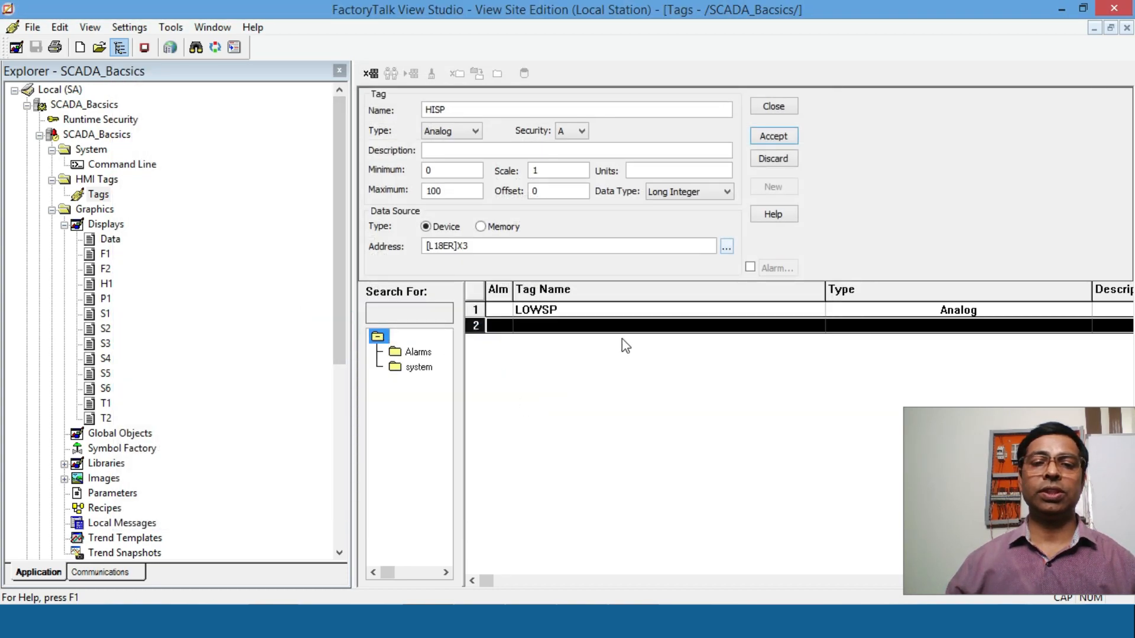
click(777, 138)
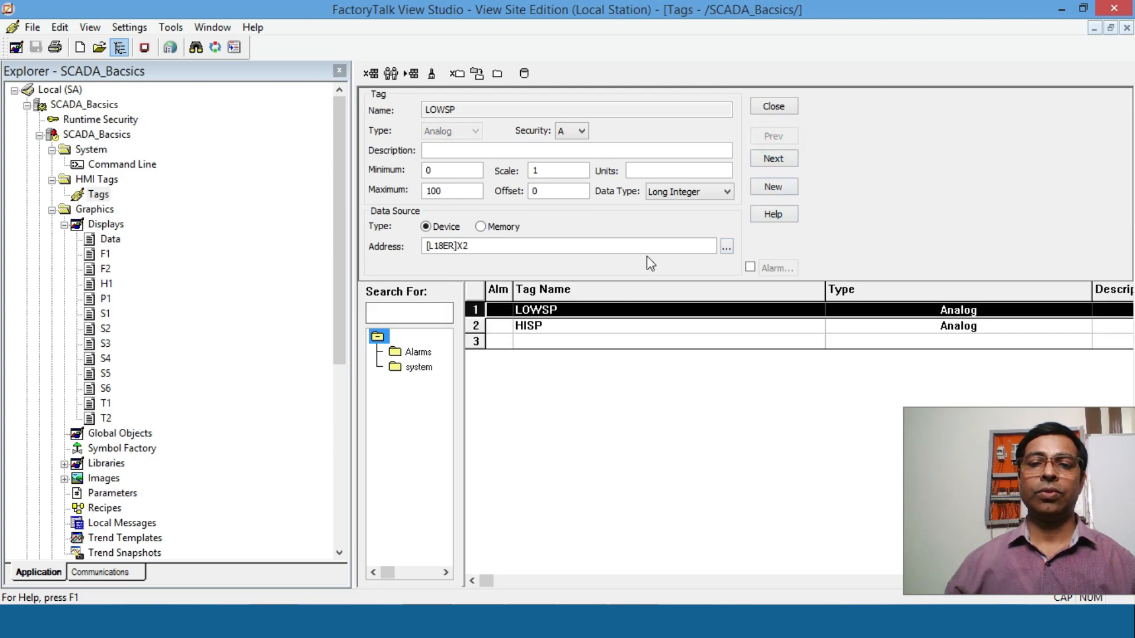
- Review the LOWSP and HISP tags and compare their addresses with the P2_Animation ladder logic in RSLogix 5000
click(536, 326)
click(538, 311)
click(526, 325)
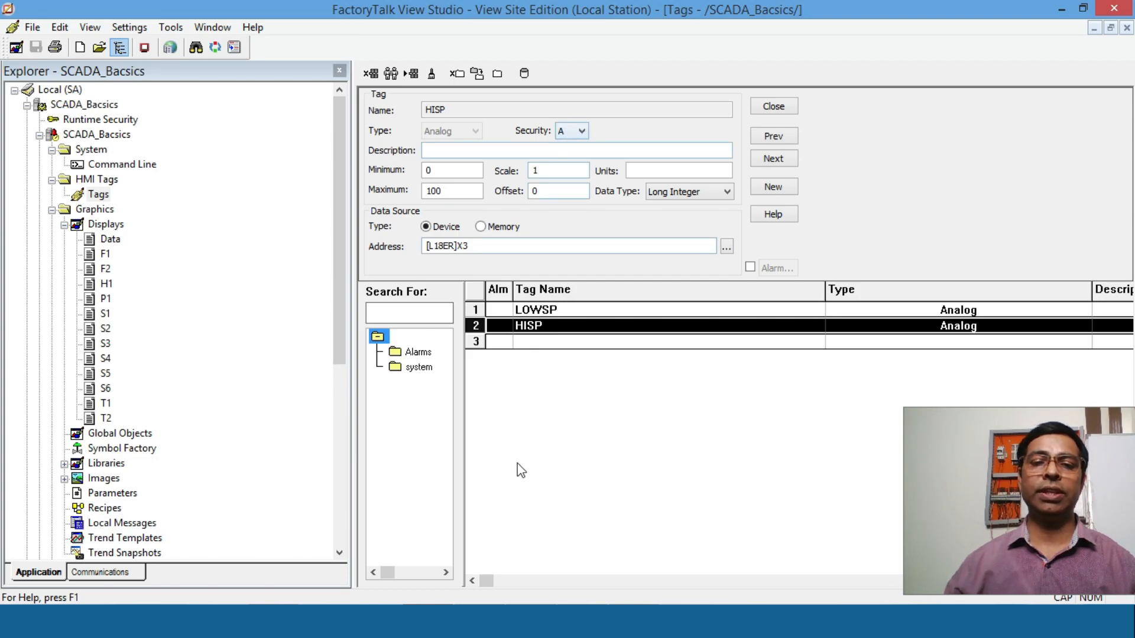
click(535, 612)
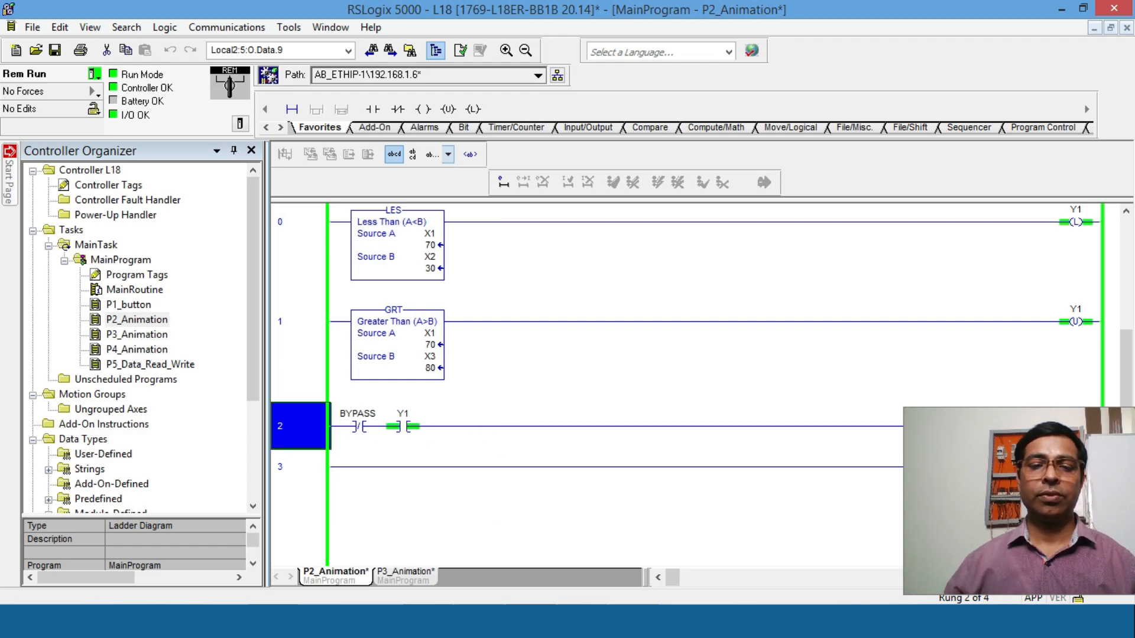
- Check the setpoint fields on SCREEN-2 in the SE Client, and review both setpoint tags' security codes in FactoryTalk View Studio
click(500, 621)
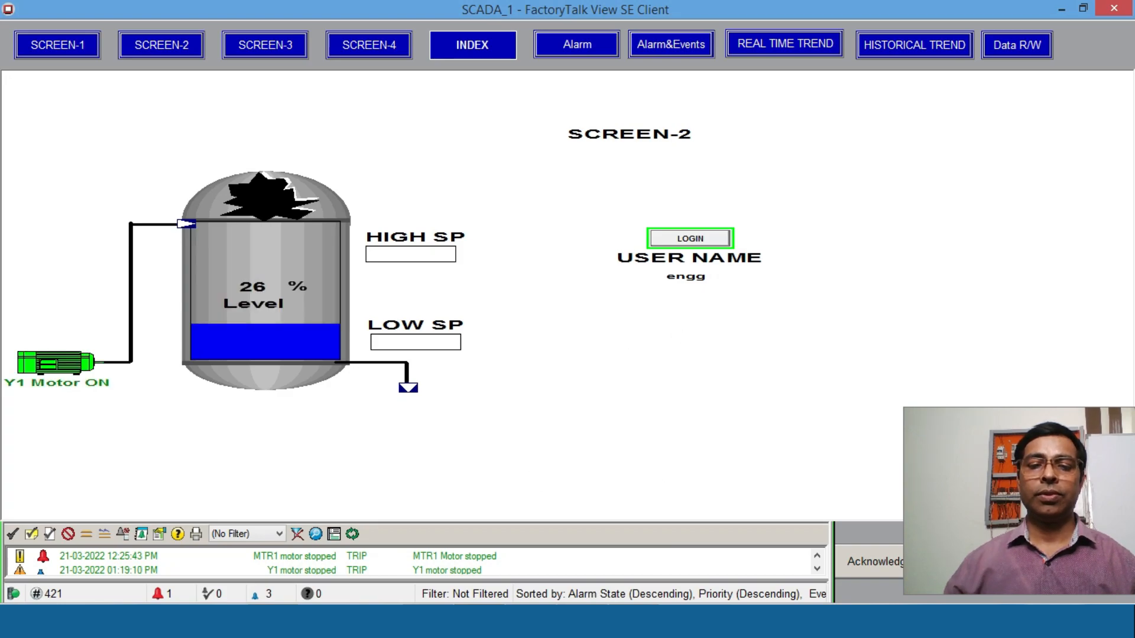
click(430, 620)
click(531, 311)
click(531, 325)
click(535, 312)
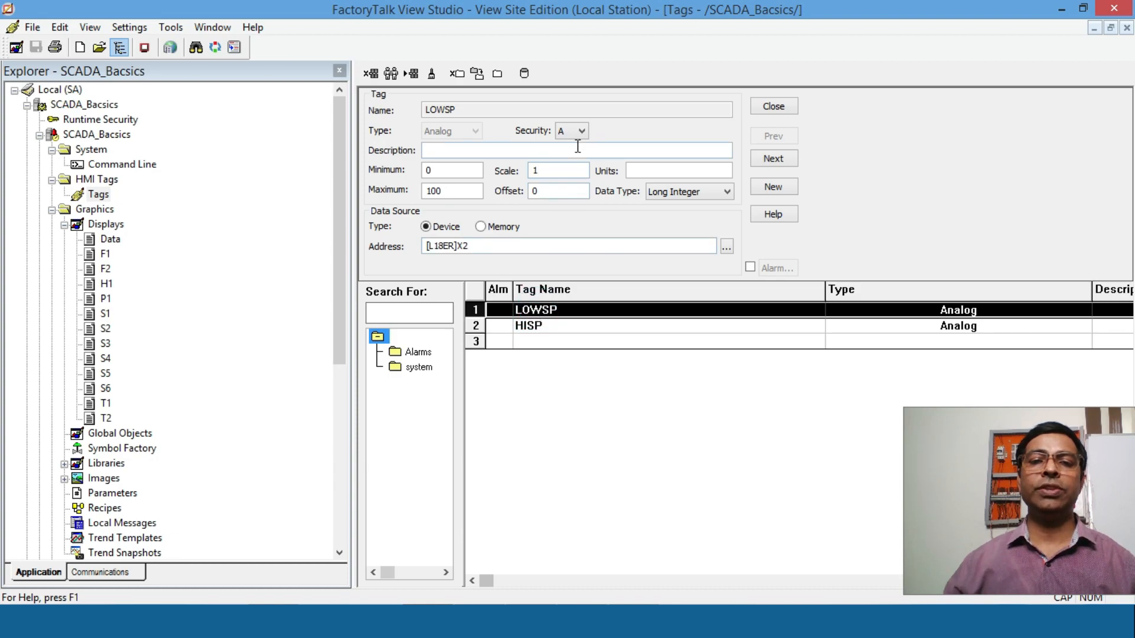
click(538, 326)
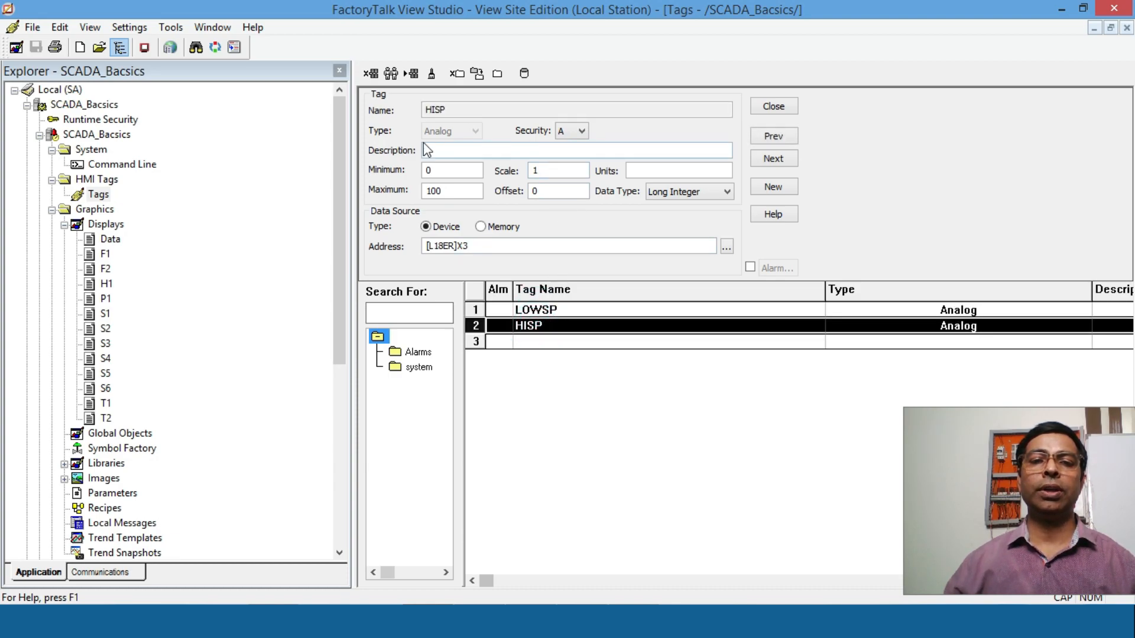
- Set the HISP tag's security code to B and accept the change
click(582, 130)
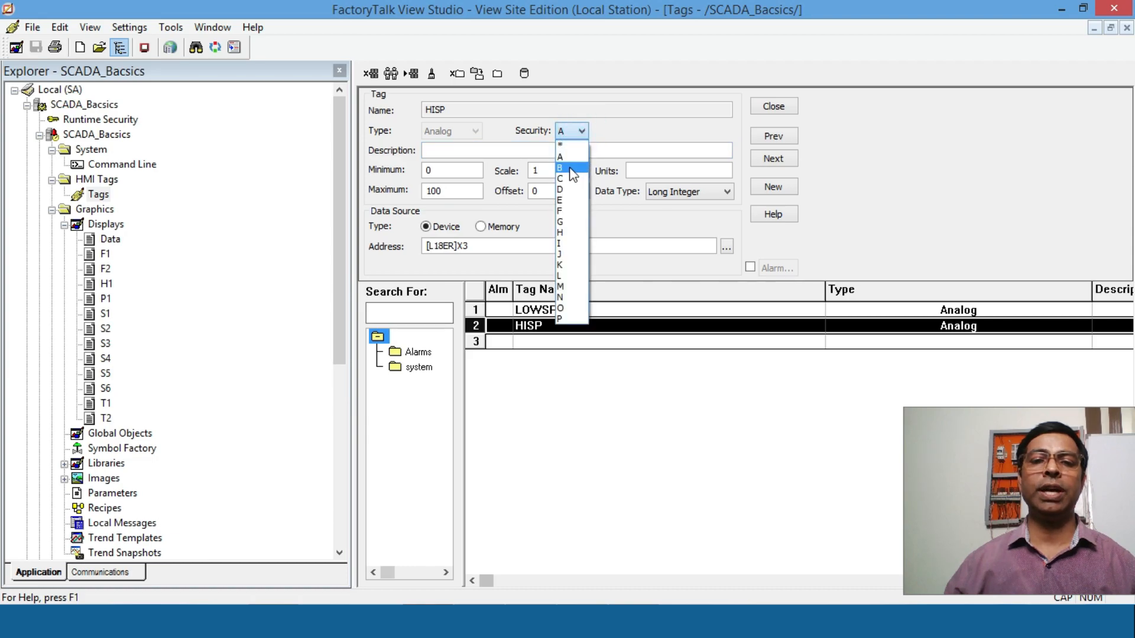
click(568, 167)
click(774, 137)
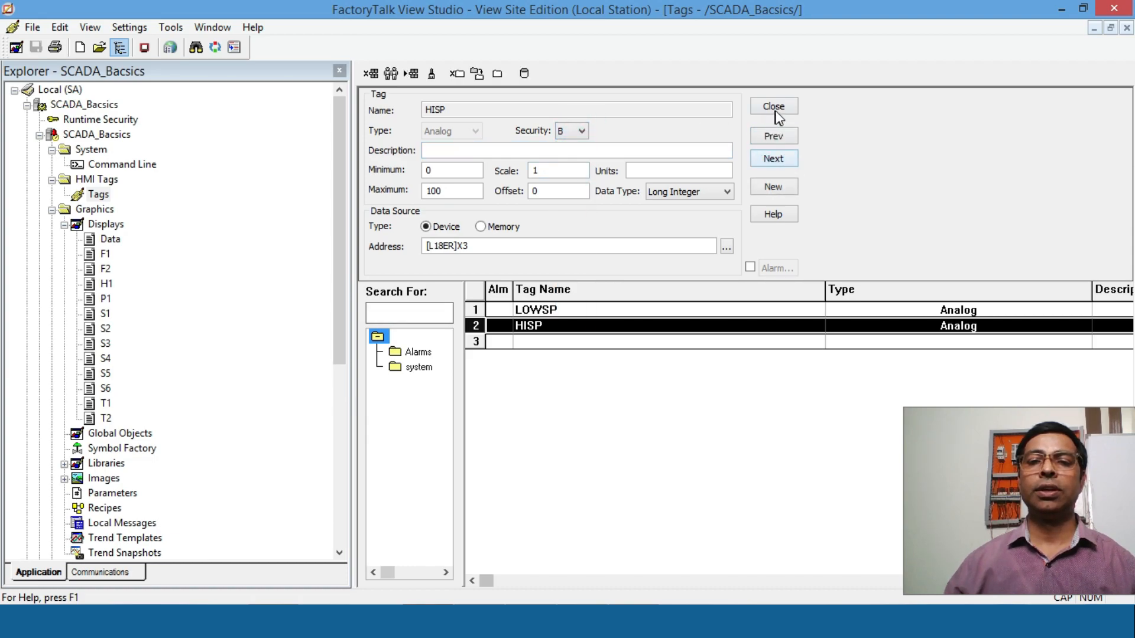
- Compare the security codes and addresses of the LOWSP and HISP tags, and close the tag editor
click(541, 309)
click(536, 325)
click(543, 309)
click(538, 326)
click(548, 309)
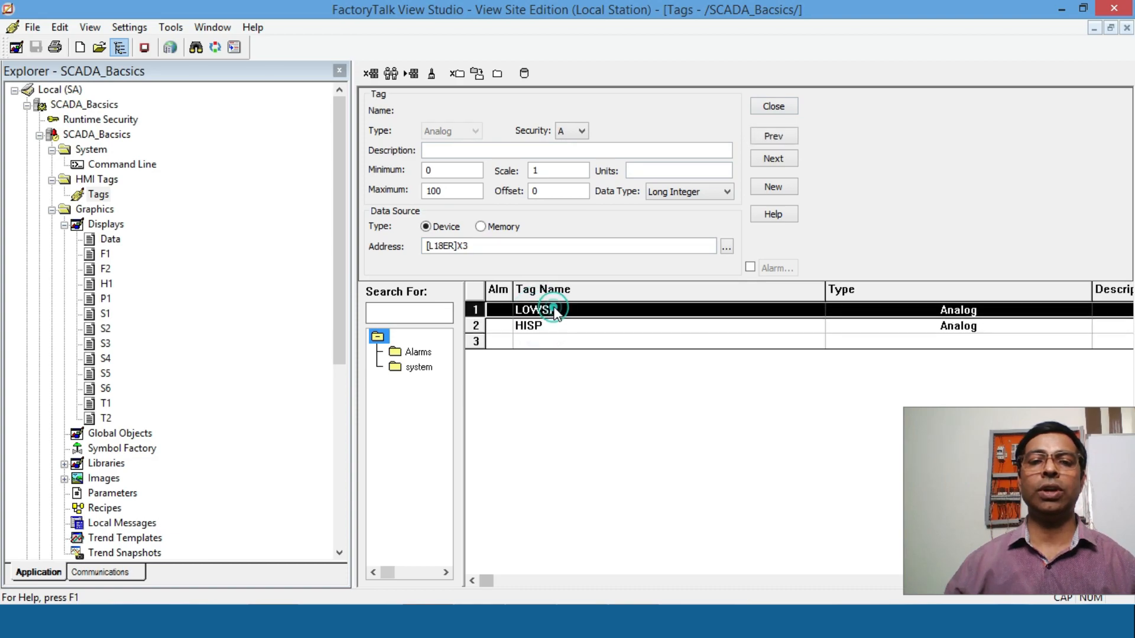
click(773, 106)
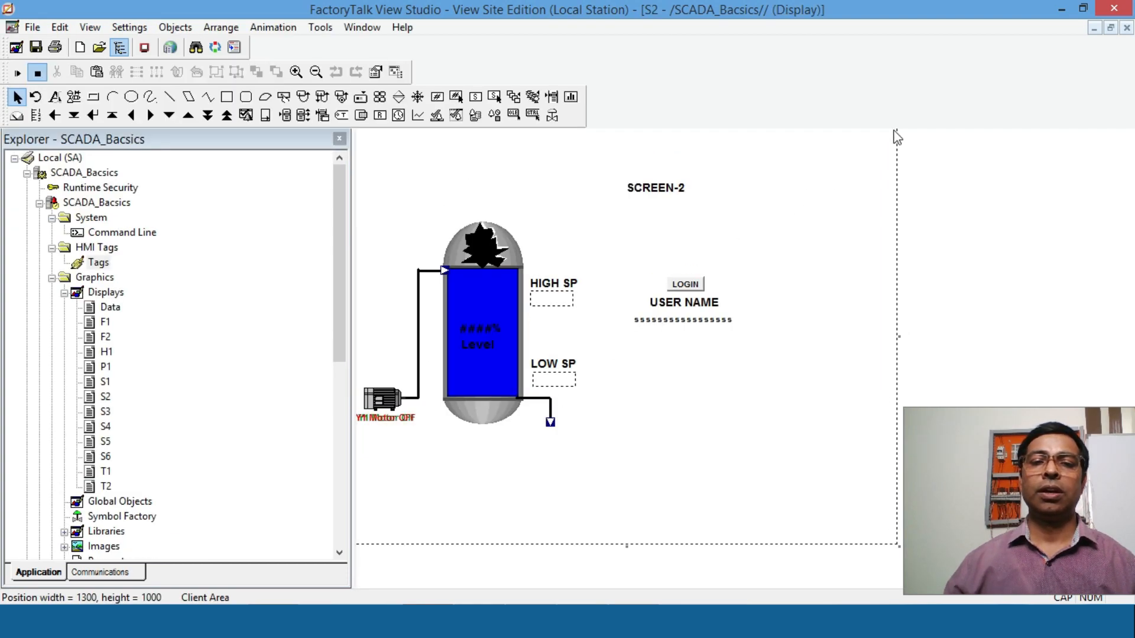
- Connect the Value of the HIGH SP numeric input on display S2 to the HISP tag from the SCADA_Bacsics root folder
click(561, 311)
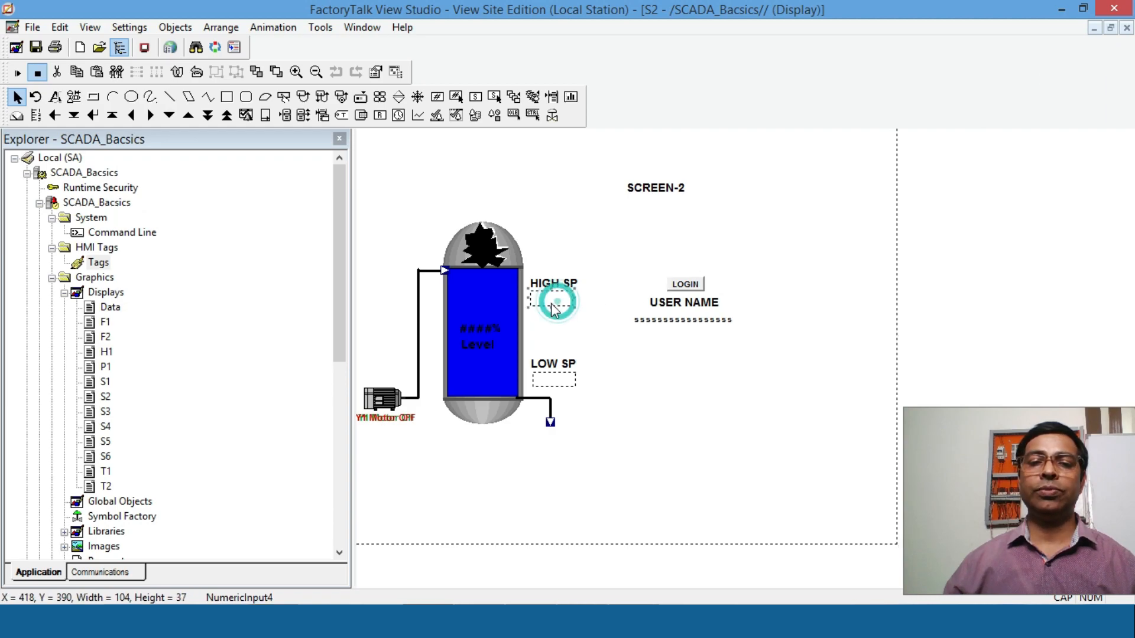
double_click(555, 302)
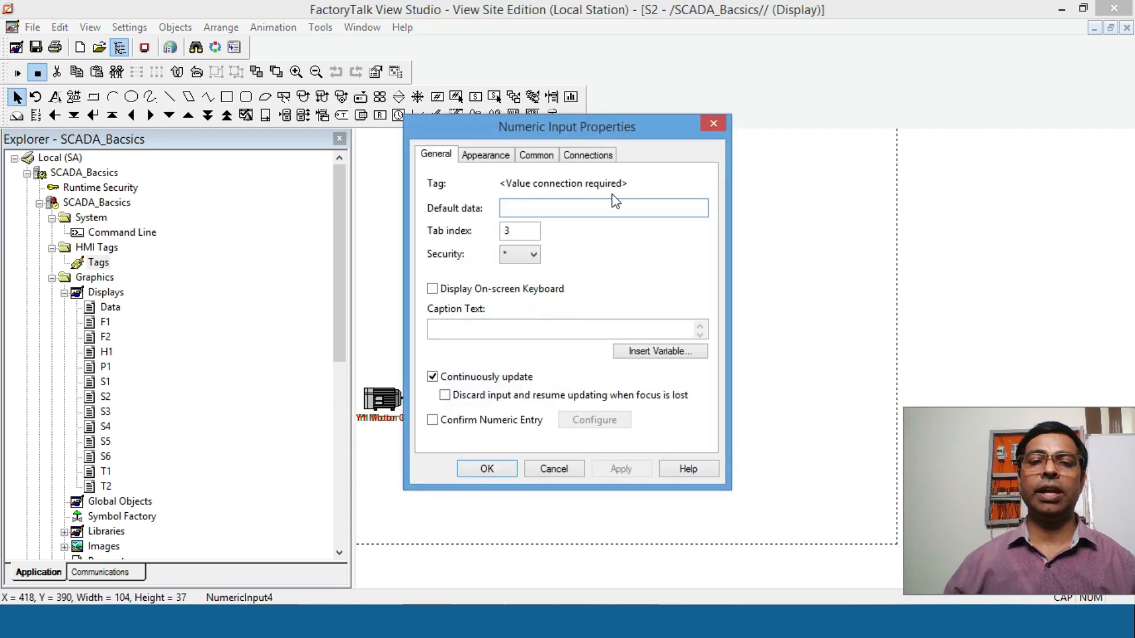
click(595, 157)
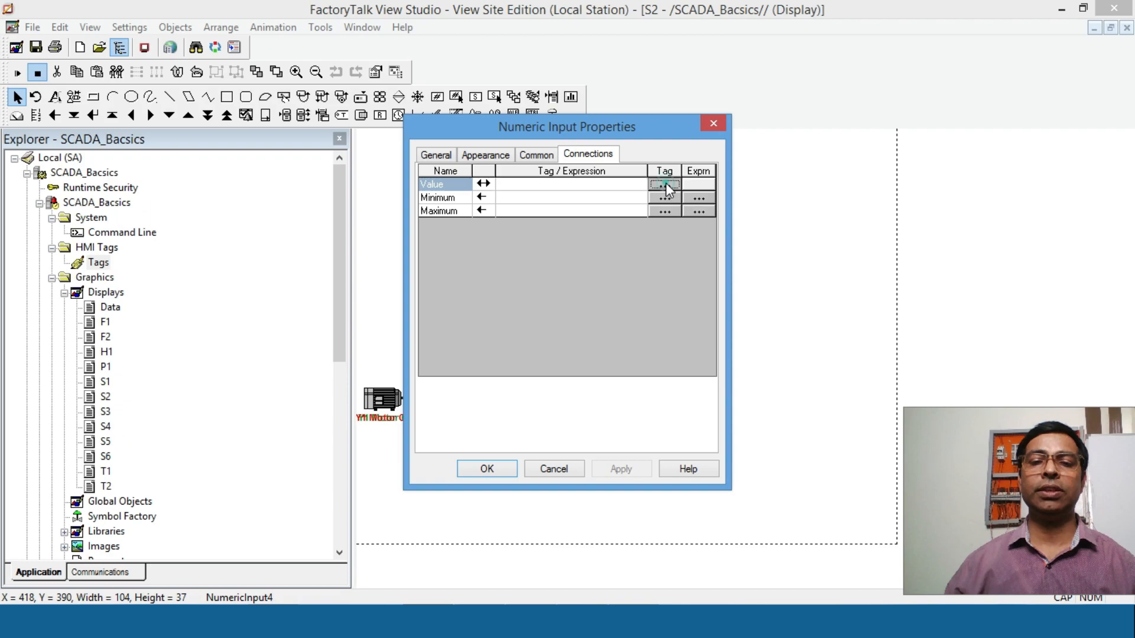
click(664, 188)
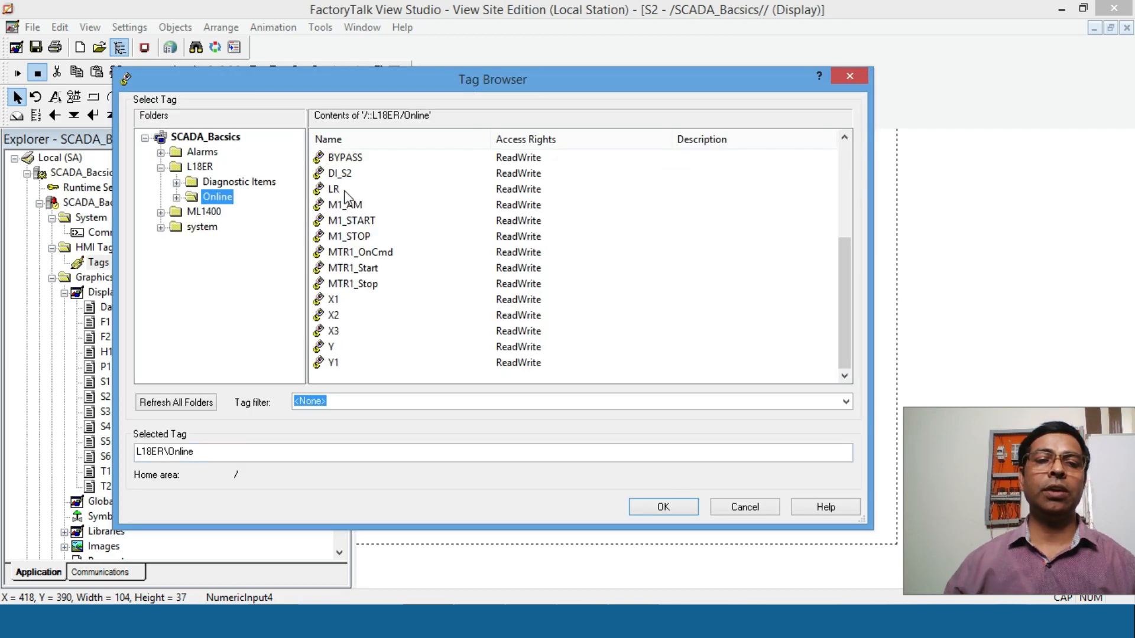
right_click(205, 141)
click(248, 145)
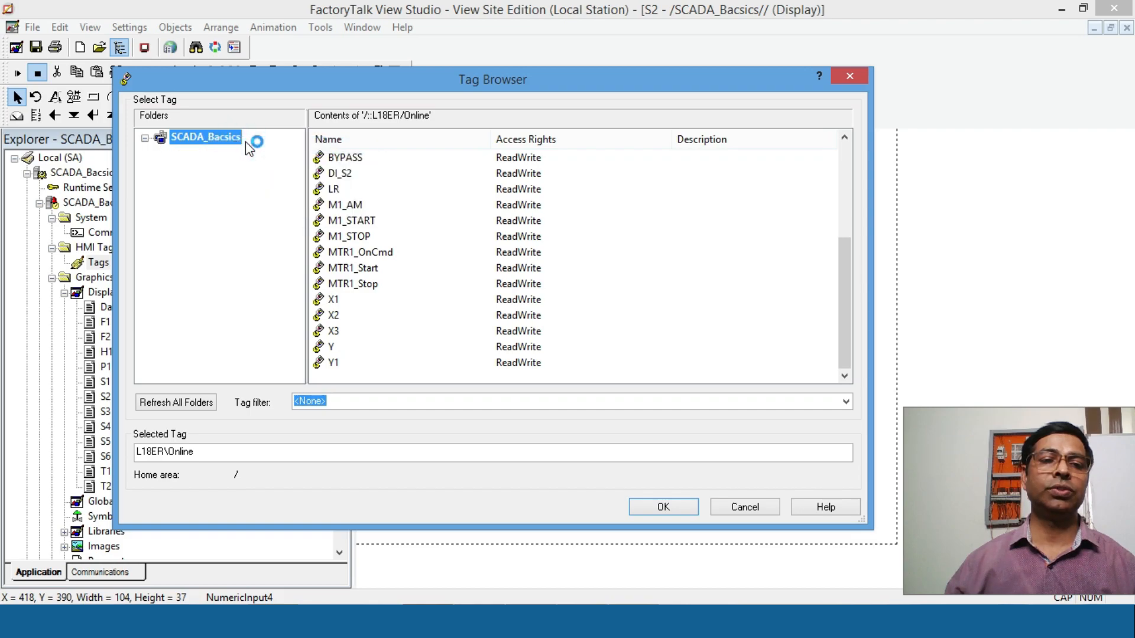
click(338, 157)
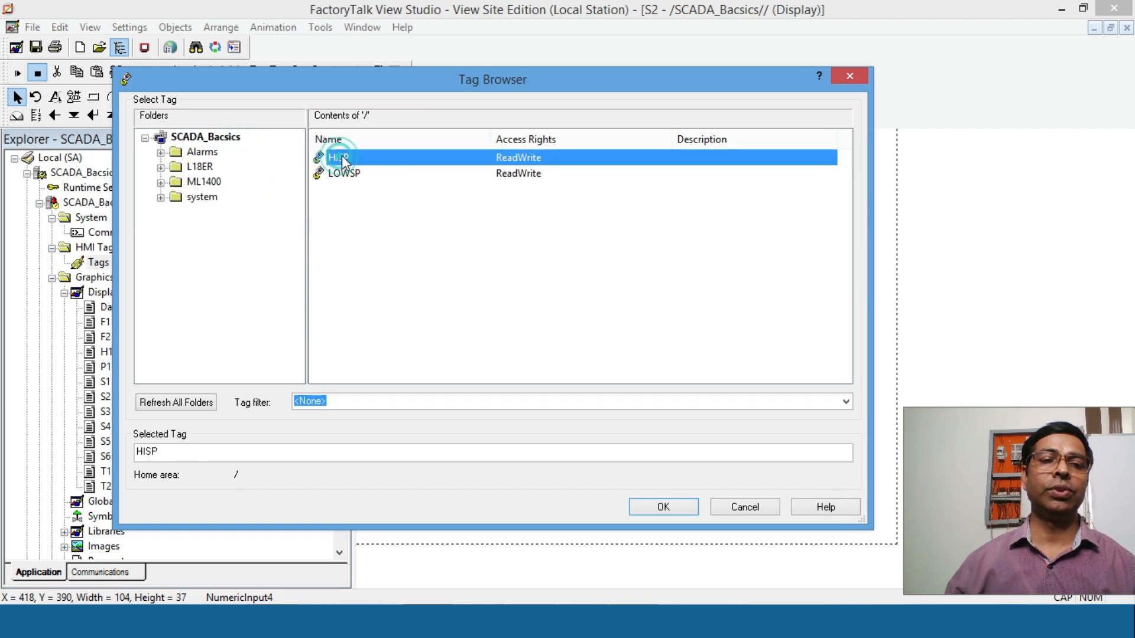
click(656, 508)
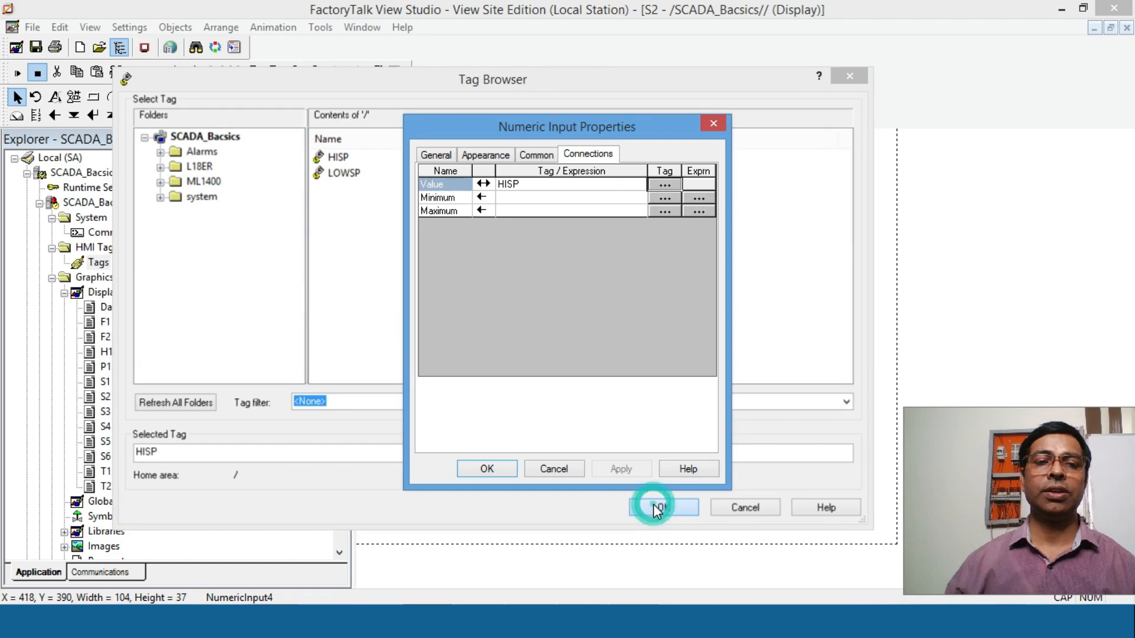
click(498, 466)
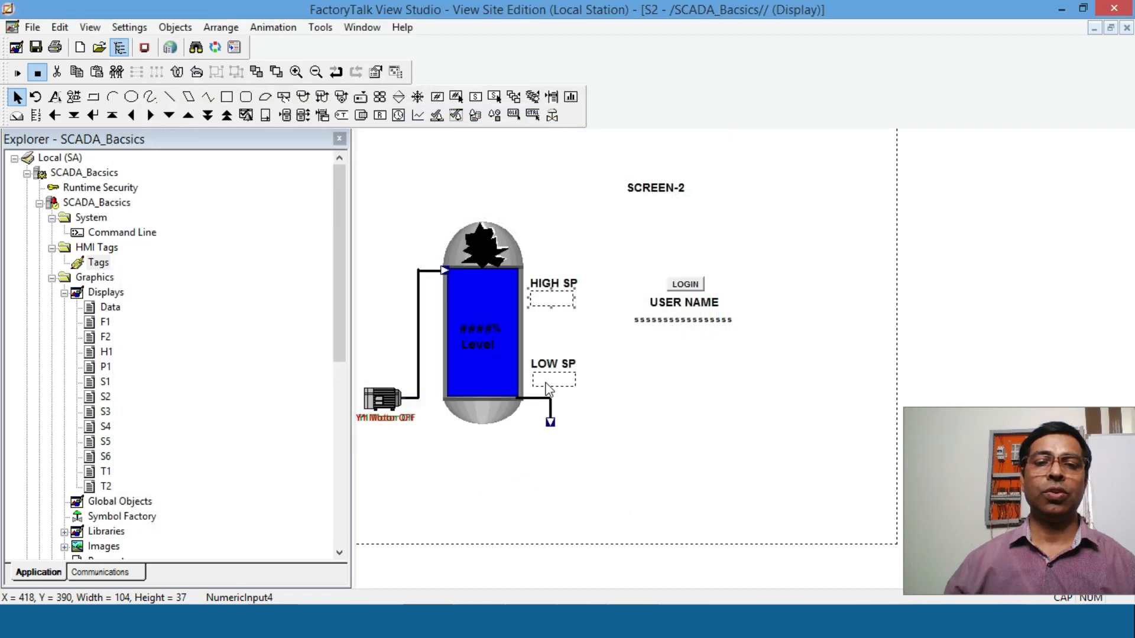
- Connect the Value of the LOW SP numeric input to the LOWSP tag, and close display S2 with its changes saved
double_click(552, 389)
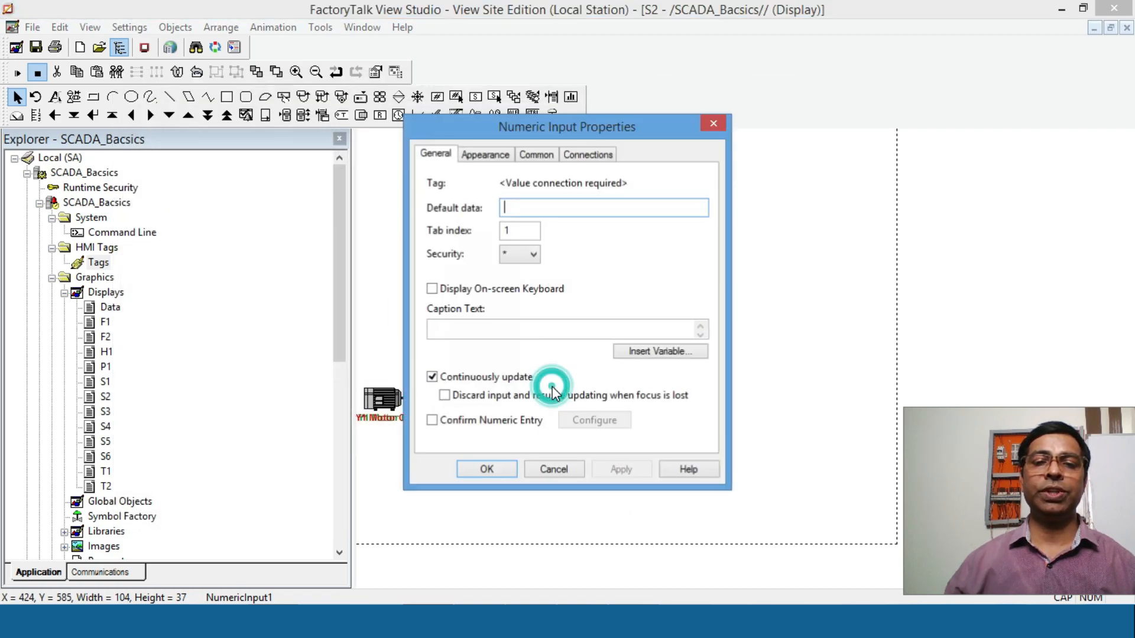
click(589, 154)
click(660, 188)
double_click(341, 175)
click(498, 468)
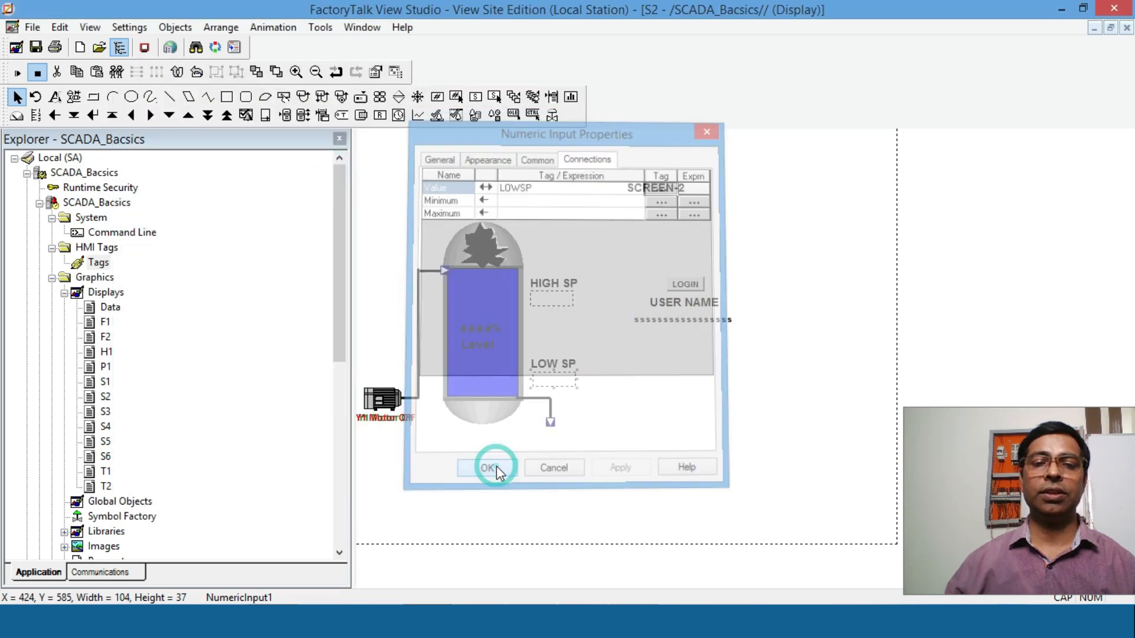
click(614, 440)
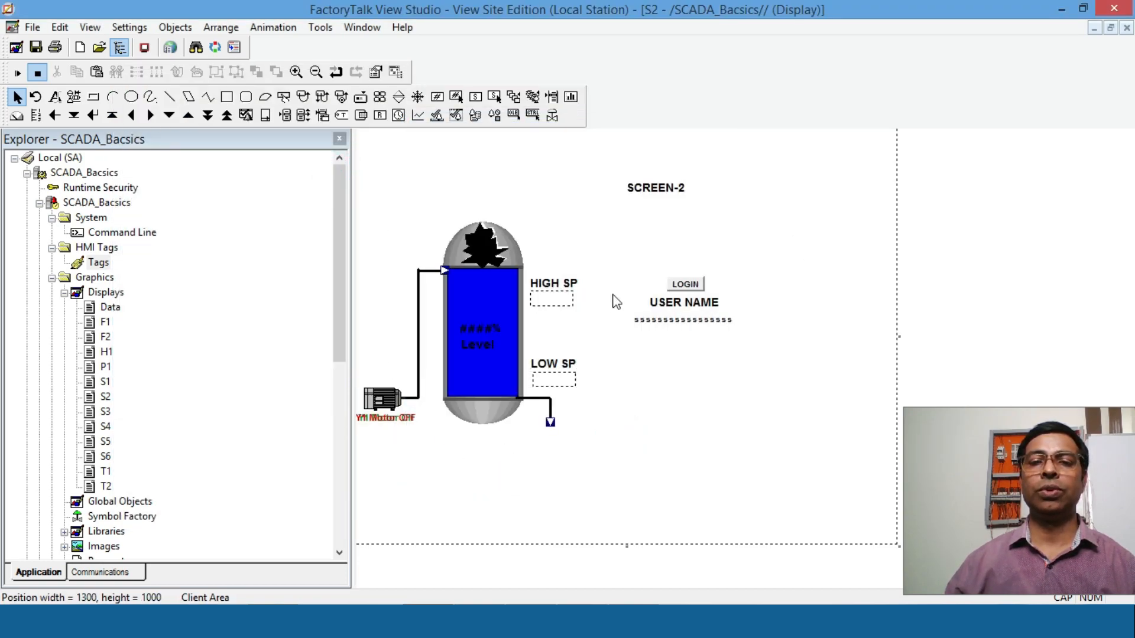
click(1126, 28)
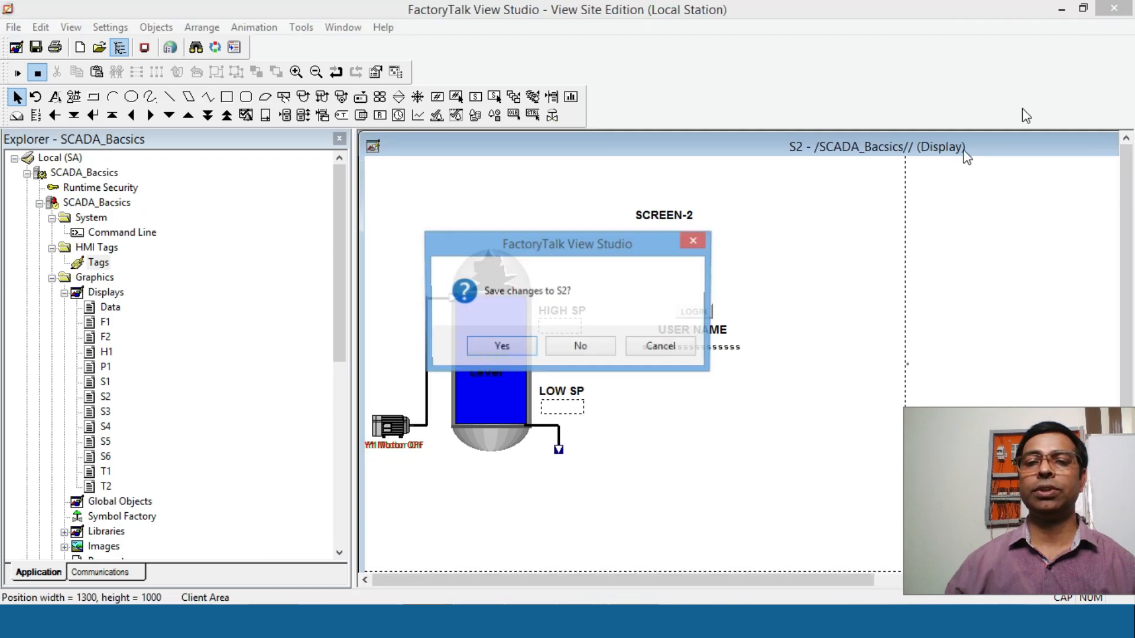
click(503, 345)
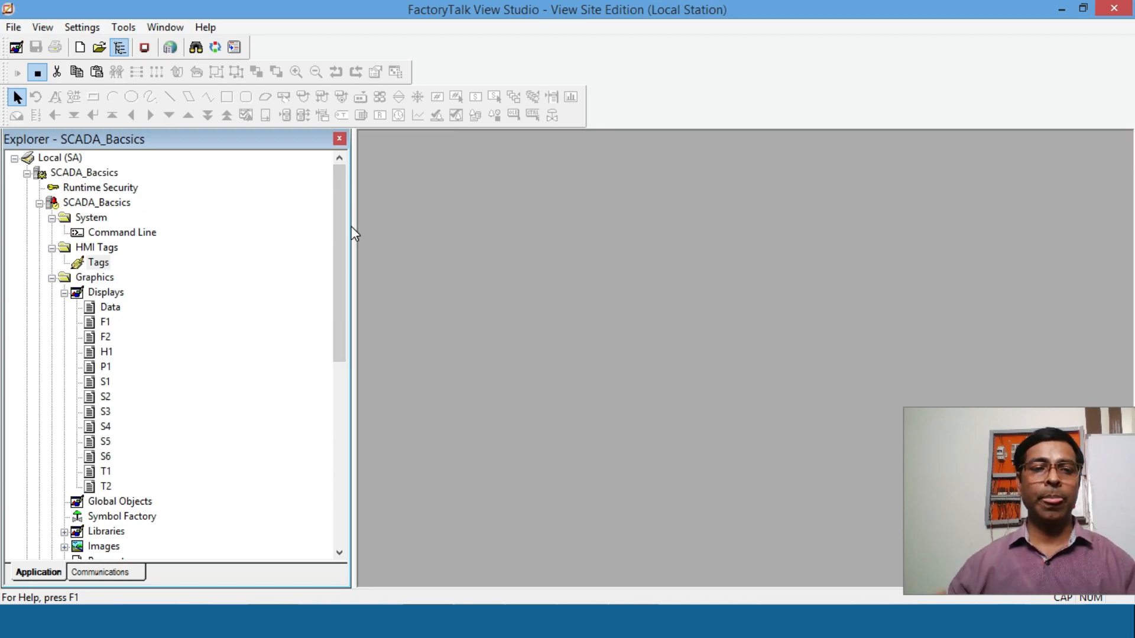
- Open the application's Runtime Security settings and bring up the security accounts
mouse_move(341, 208)
mouse_down()
mouse_move(341, 225)
mouse_move(349, 199)
mouse_up()
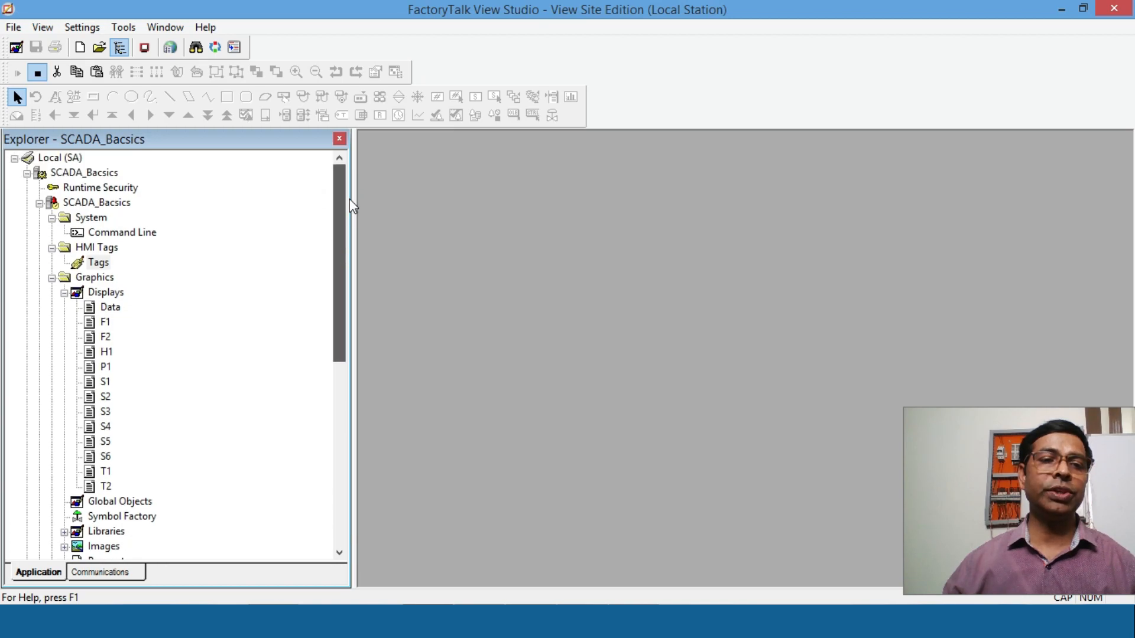
click(97, 190)
right_click(96, 192)
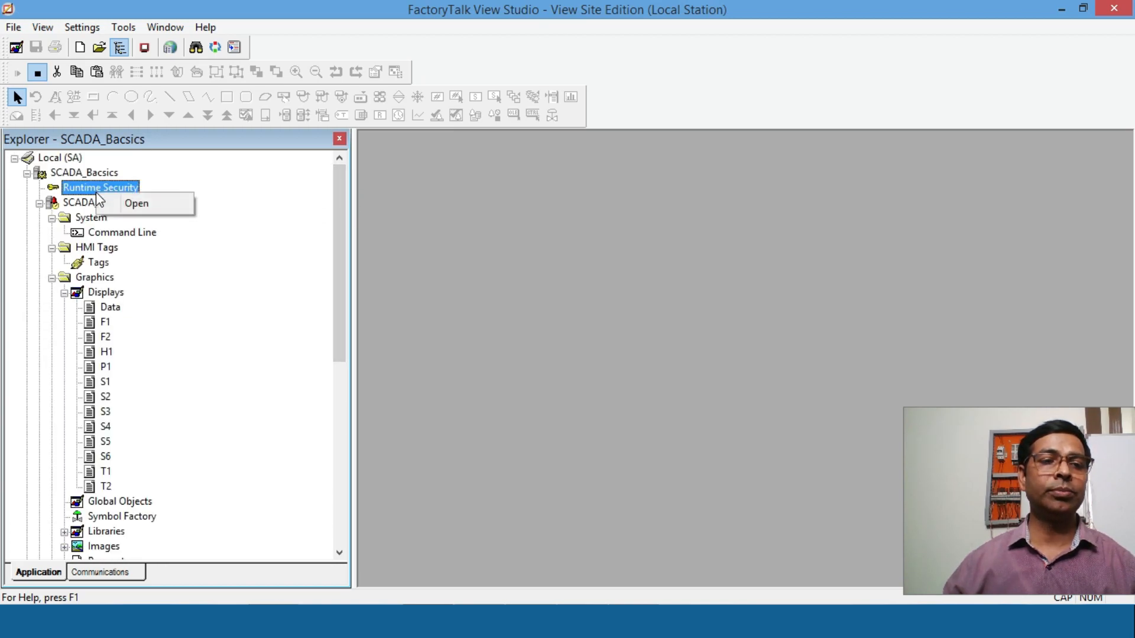
click(170, 209)
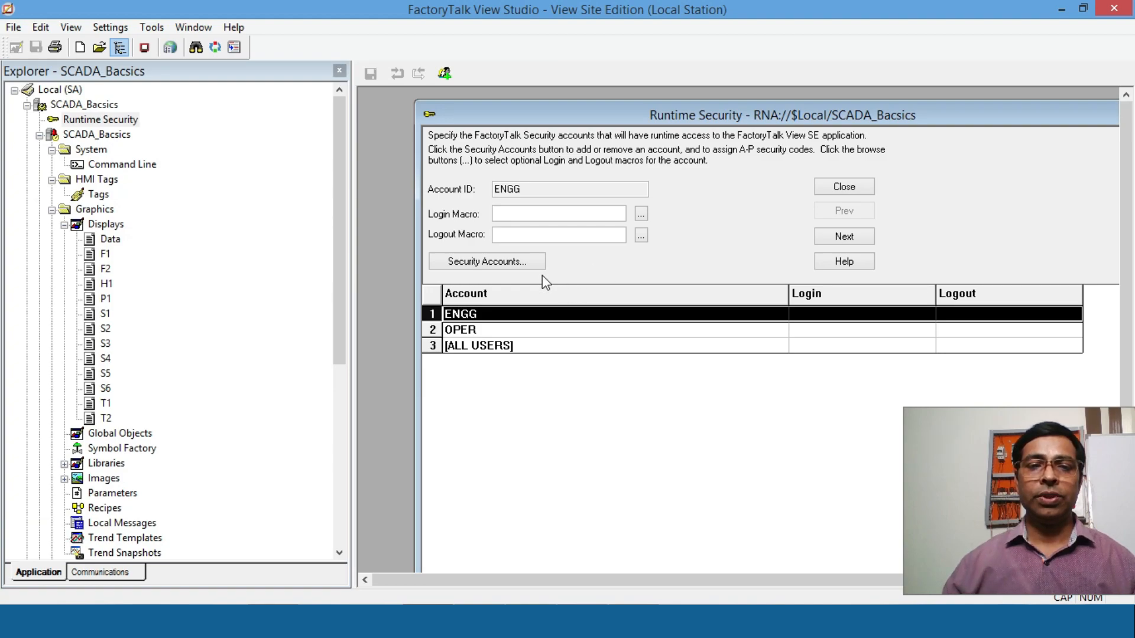
click(520, 261)
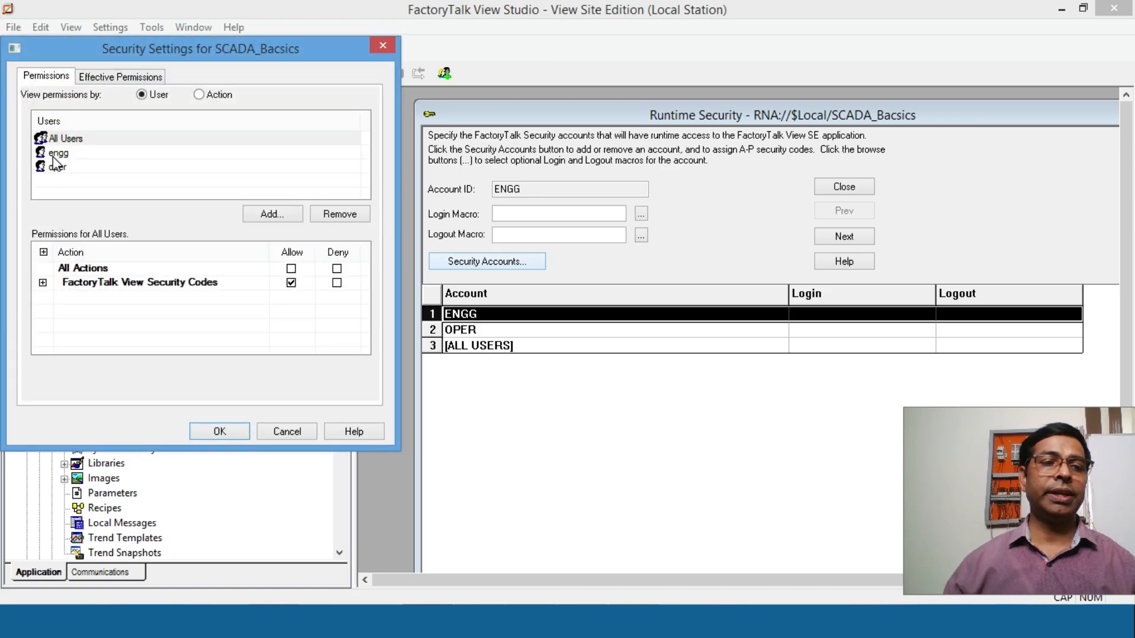
- Examine which FactoryTalk View security codes are allowed or denied for the engg user
click(57, 154)
click(42, 283)
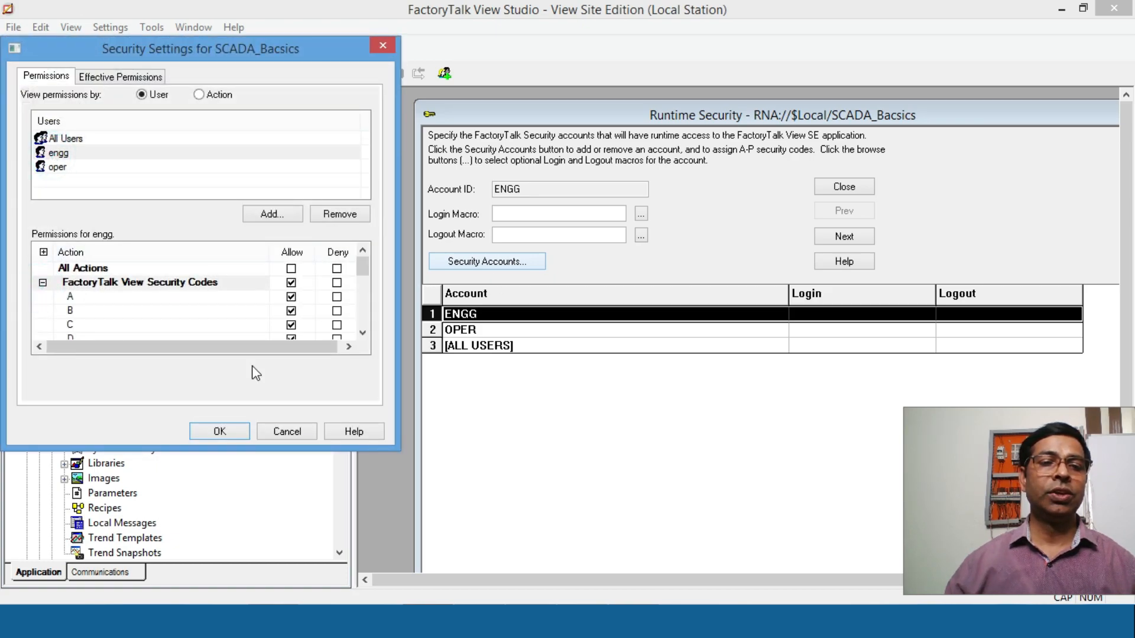
scroll(321, 289, down, 4)
scroll(296, 302, up, 5)
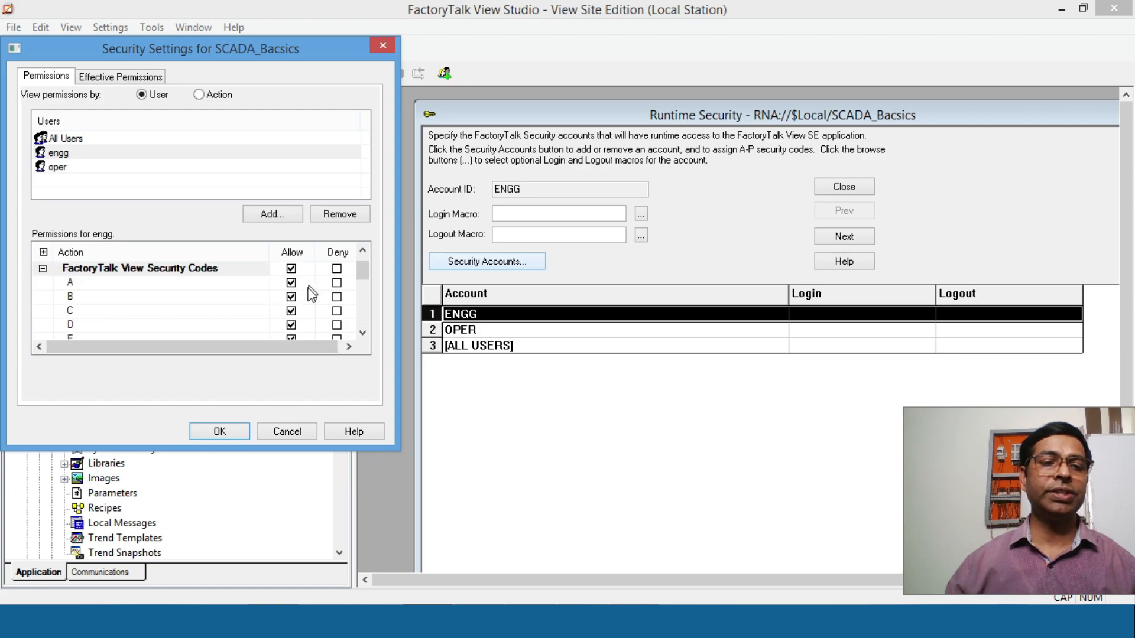
scroll(304, 295, down, 5)
scroll(284, 319, up, 5)
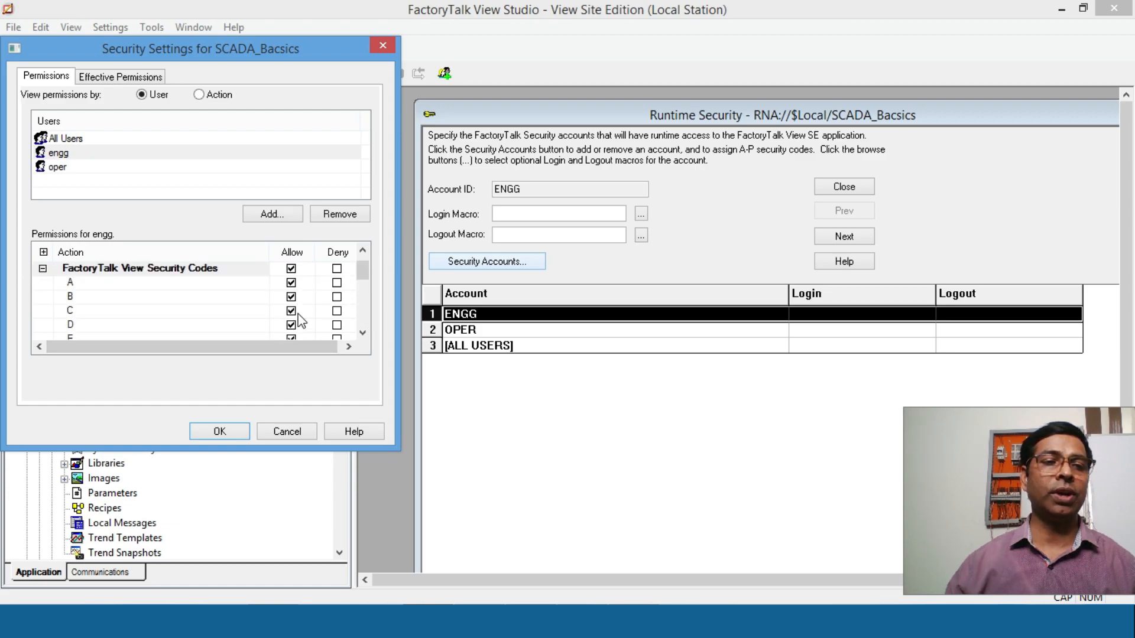
- Compare the security code permissions of the oper and engg users, and close Runtime Security without saving
click(58, 170)
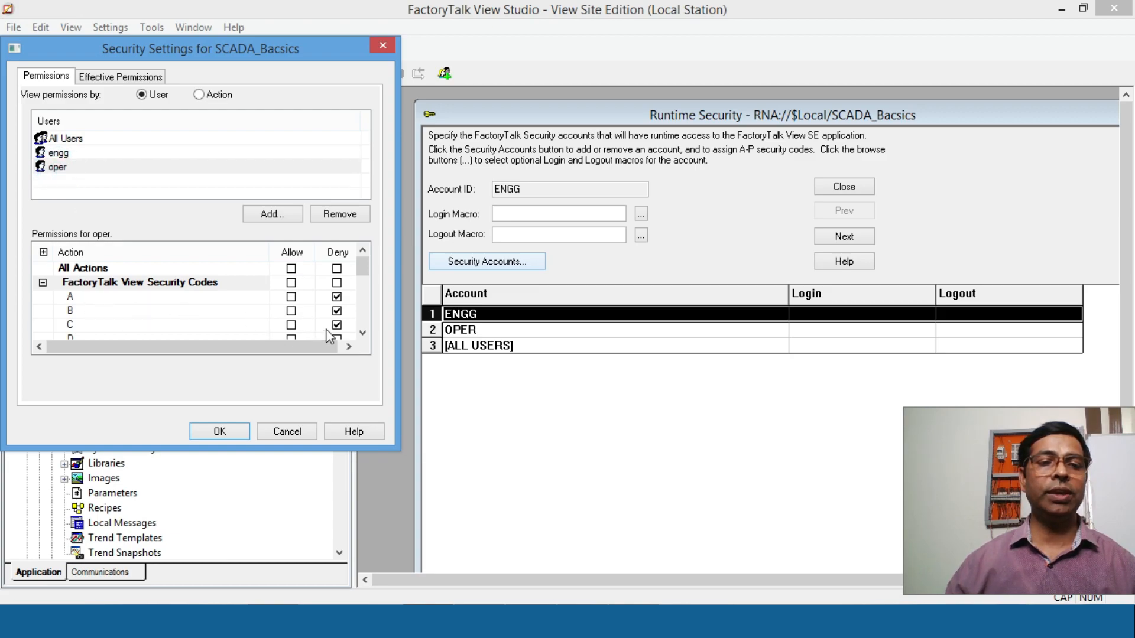
mouse_move(364, 269)
mouse_down()
mouse_move(372, 332)
mouse_move(378, 256)
mouse_up()
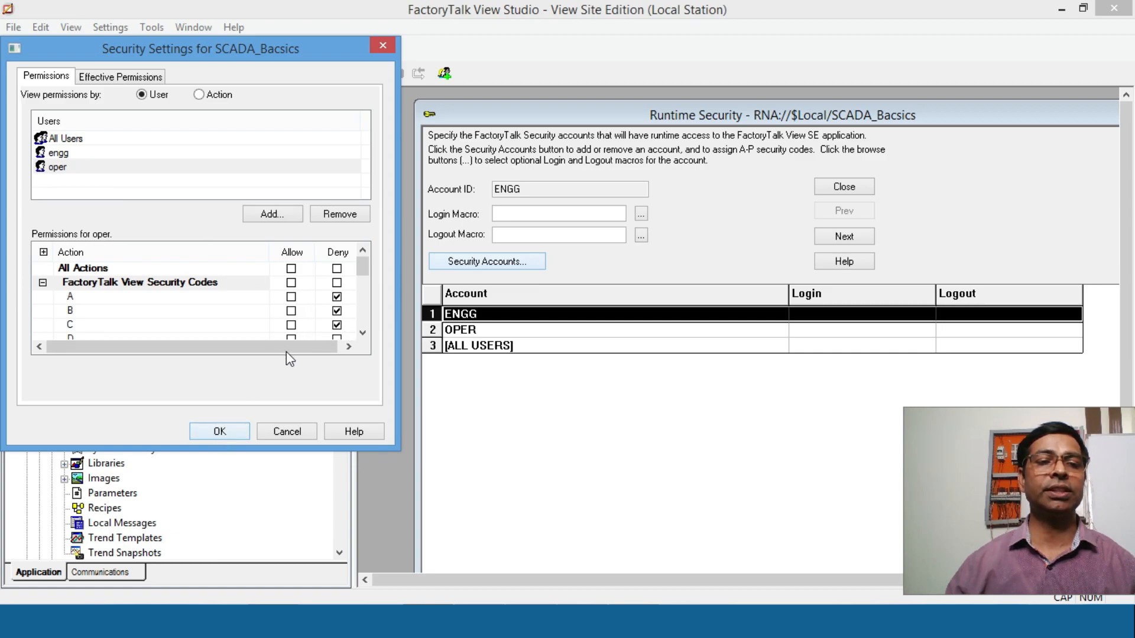
click(59, 153)
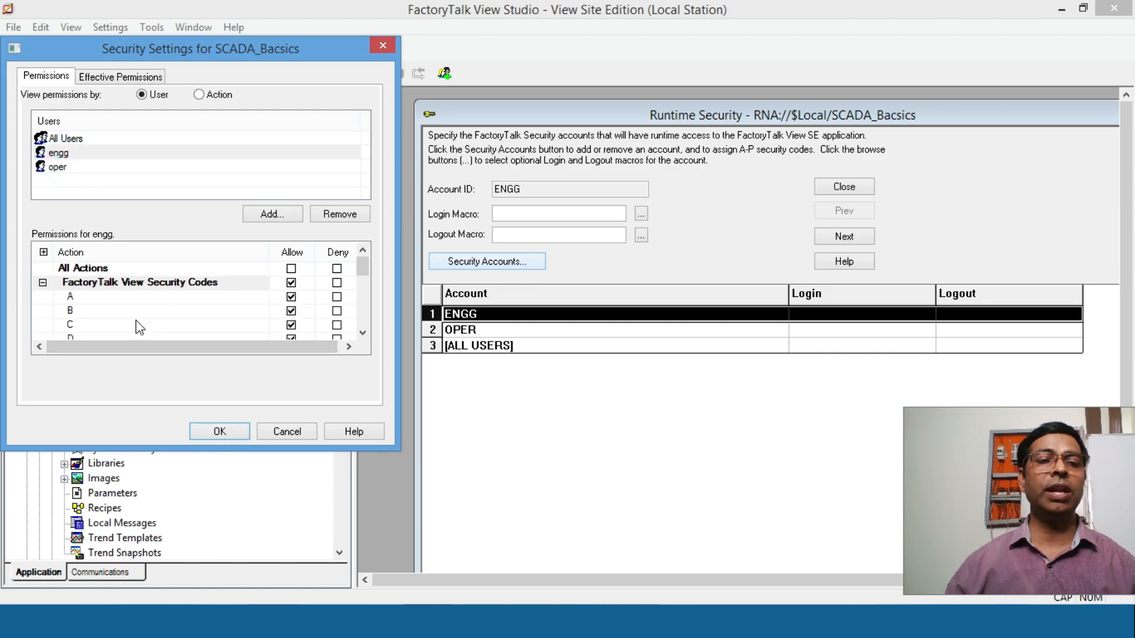
click(227, 431)
click(863, 186)
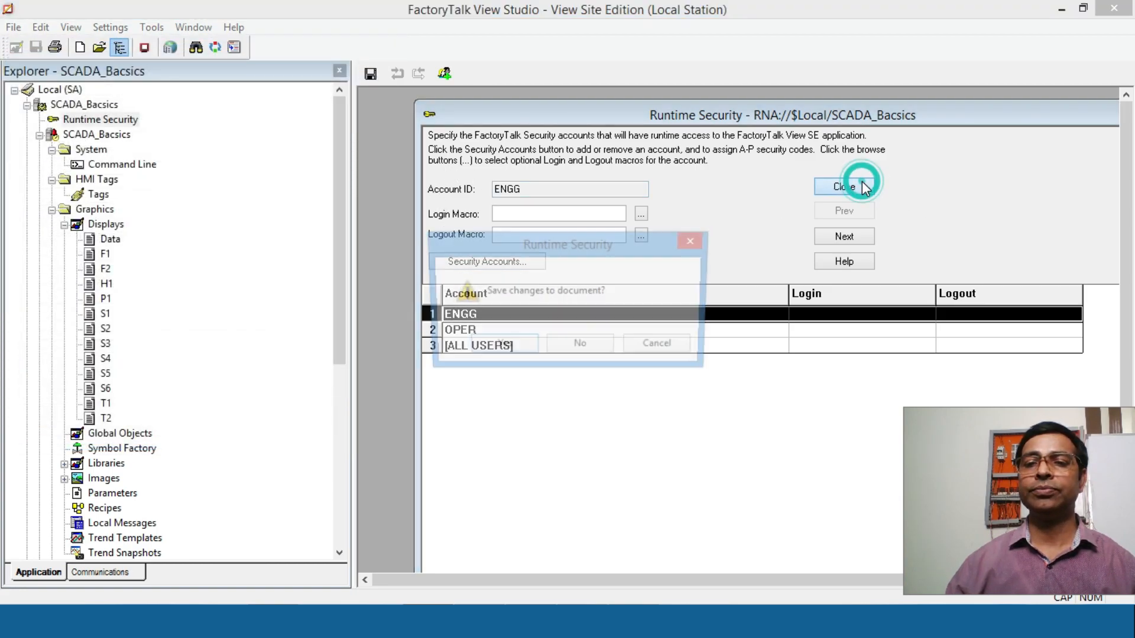
click(576, 354)
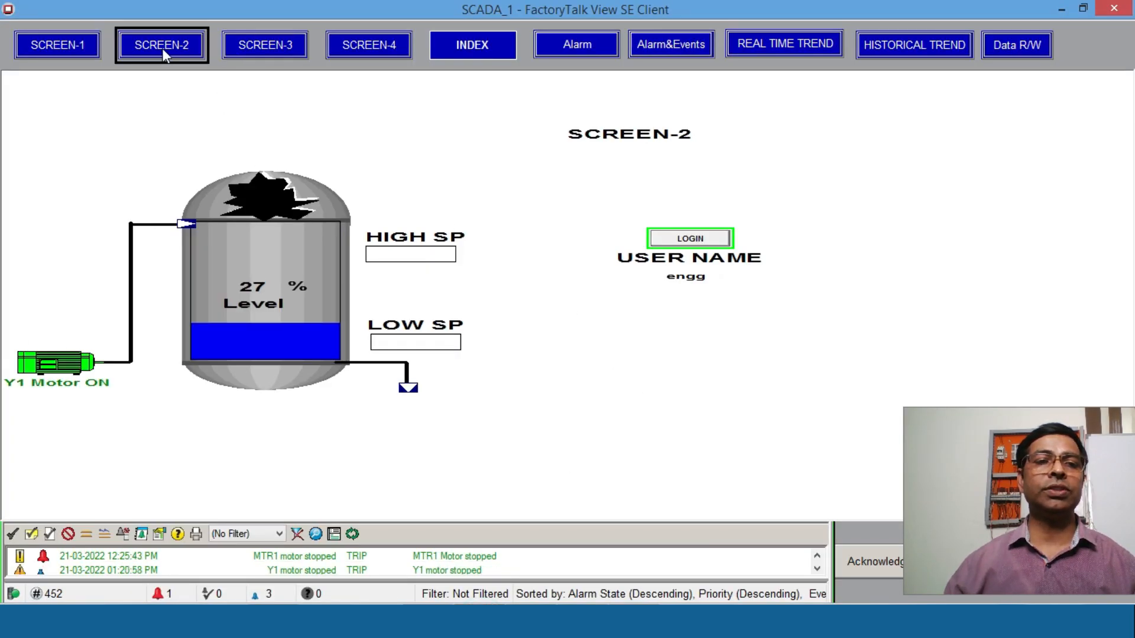
- In the SE Client, reload SCREEN-2 by way of SCREEN-1 and set the tank's HIGH SP to 75
click(69, 49)
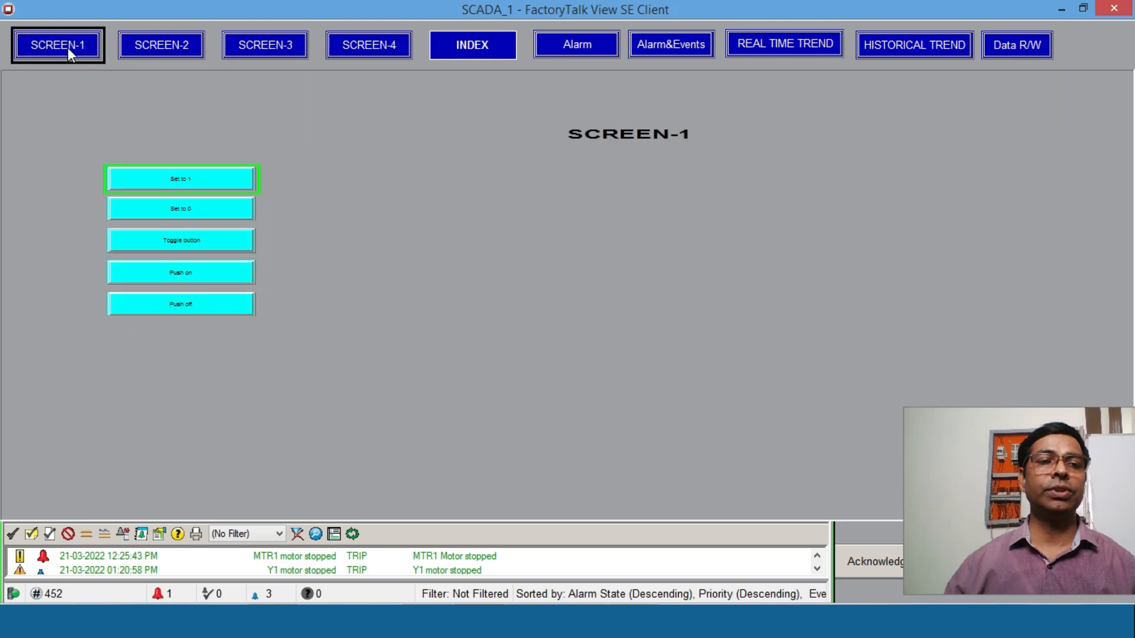
click(182, 47)
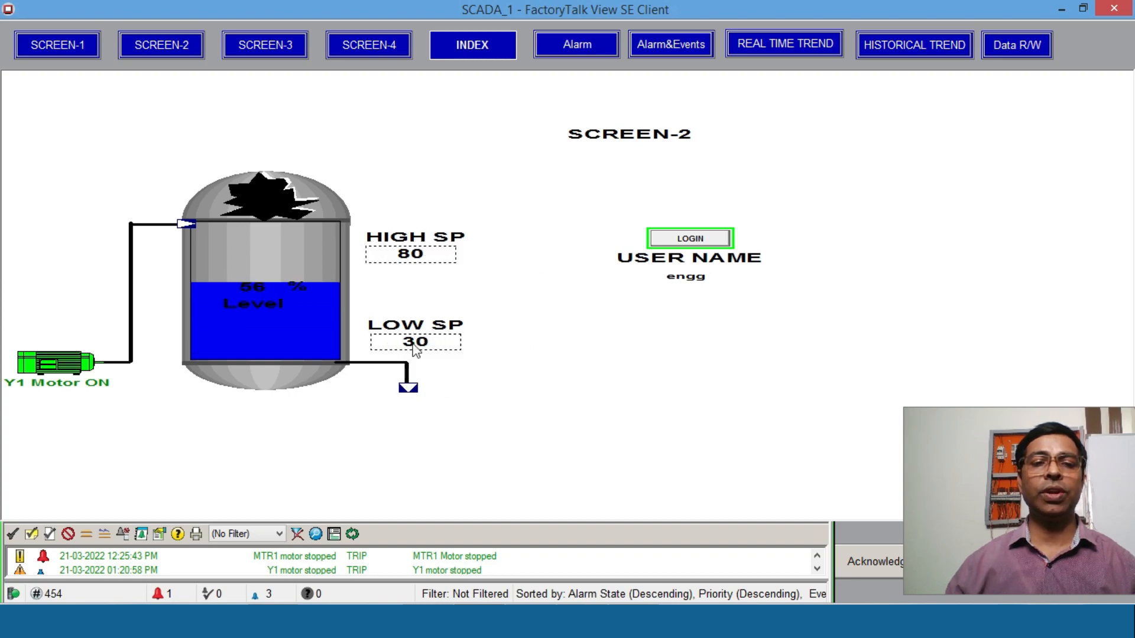
click(424, 256)
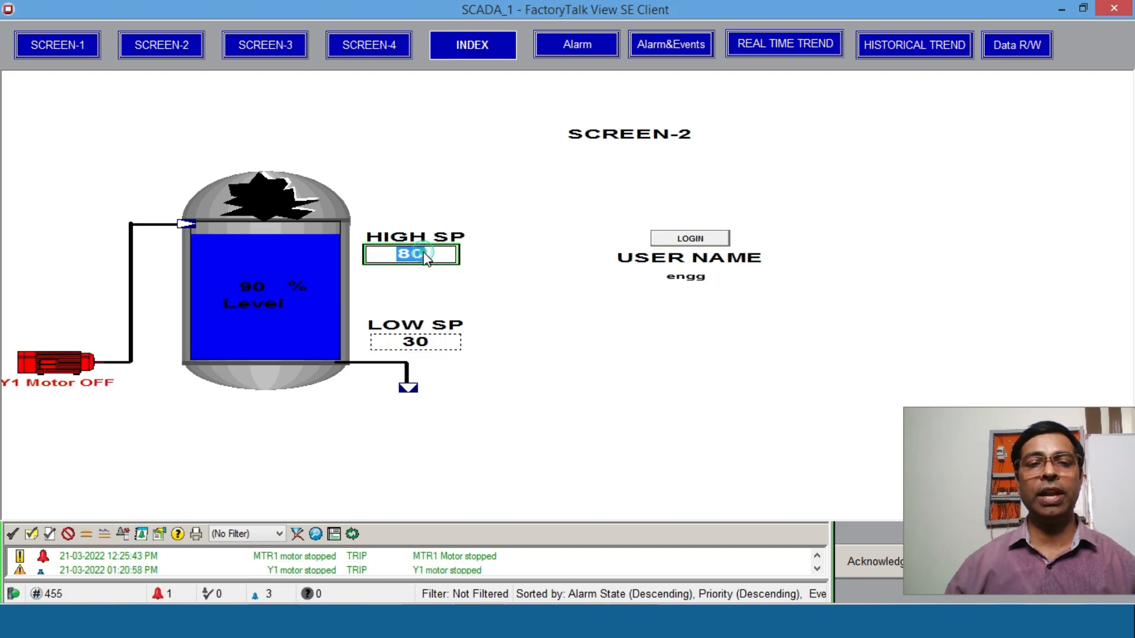
text(75)
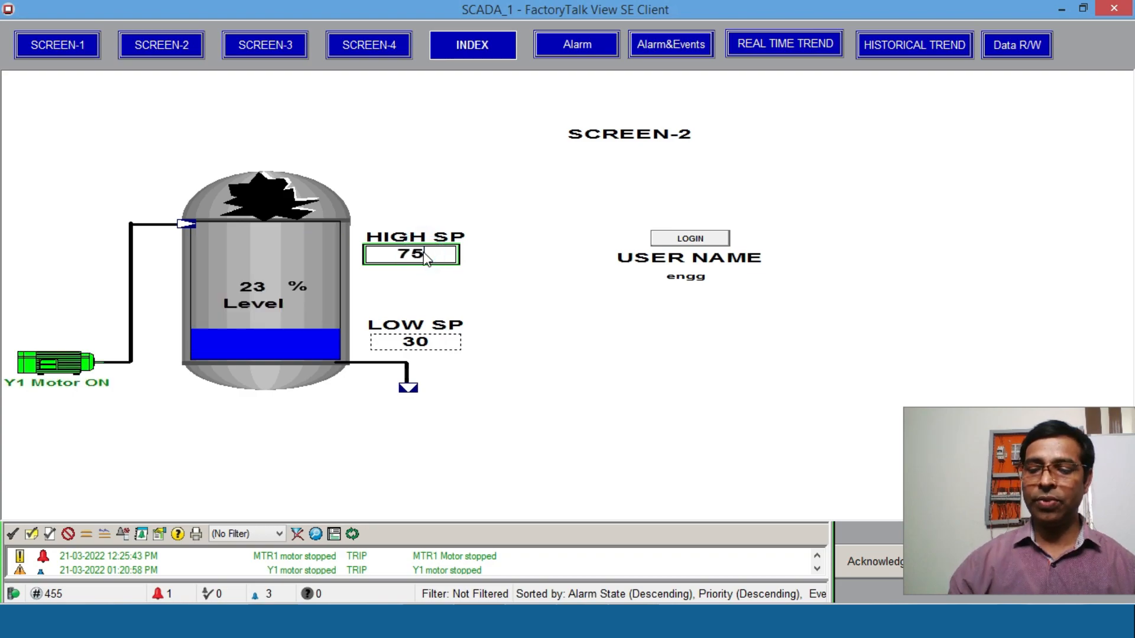
key(Return)
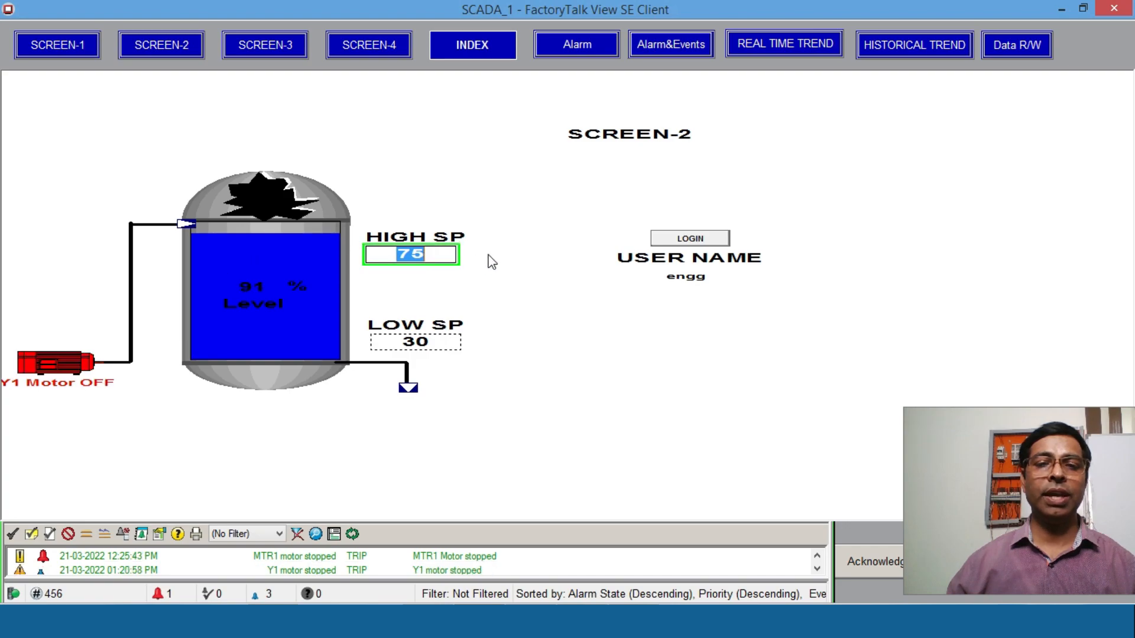
- Set the tank's LOW SP to 25 on SCREEN-2
click(432, 347)
text(25)
key(Return)
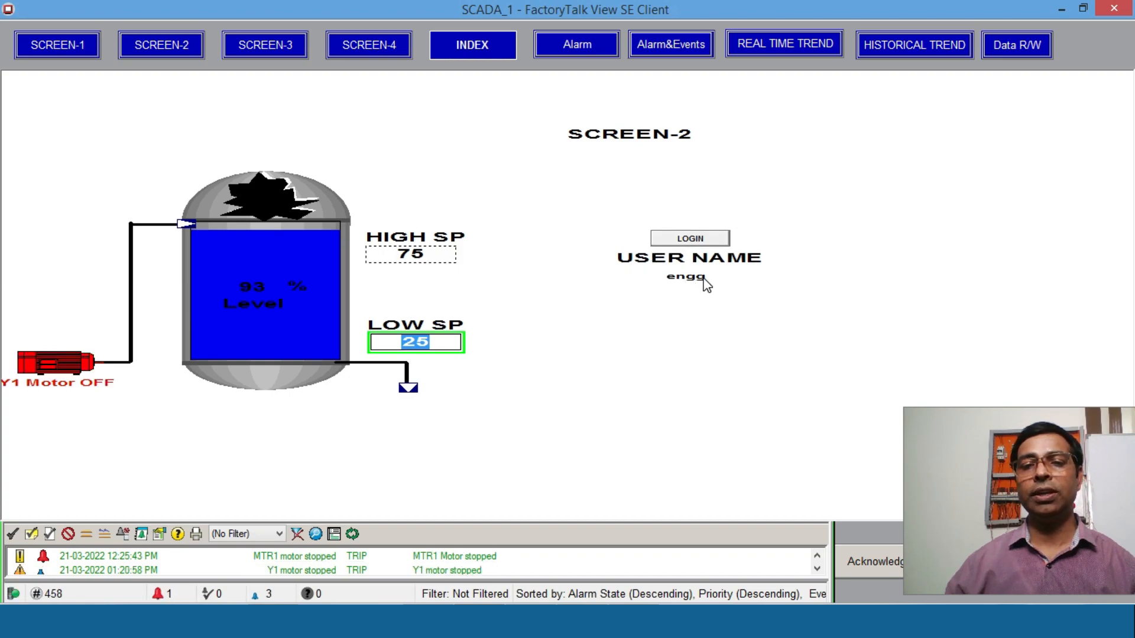
- Log in to the SE Client as user OPER, entering the account password
click(690, 238)
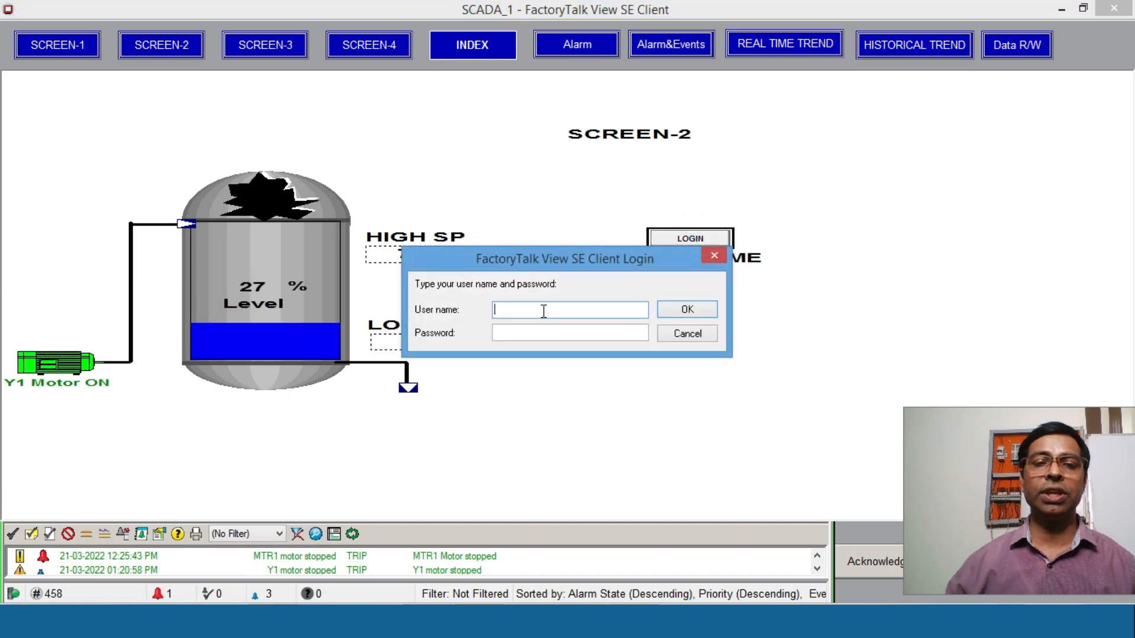
text(OPER)
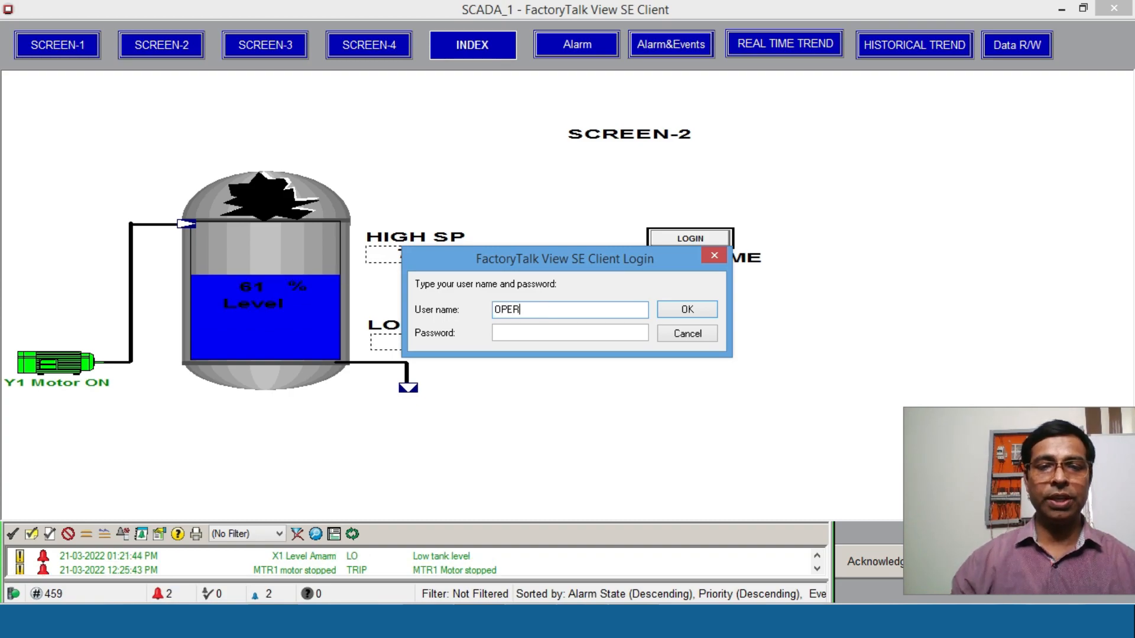
click(533, 329)
text(●●)
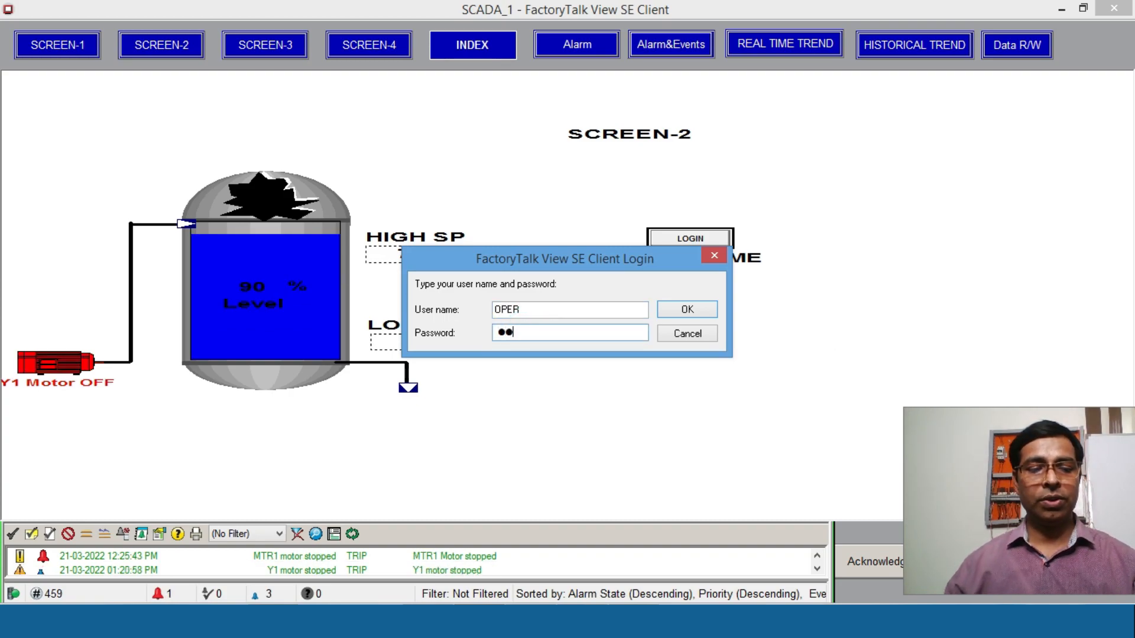
click(683, 310)
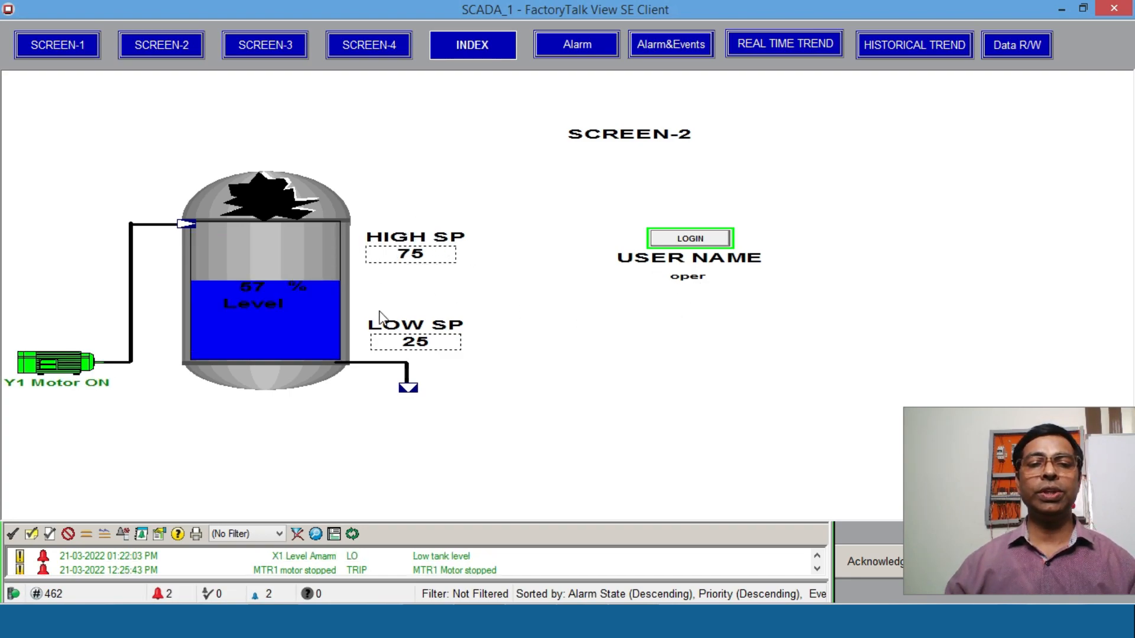
- Try to set the tank's HIGH SP to 80 and its LOW SP to 30 as the oper user
click(430, 257)
text(80)
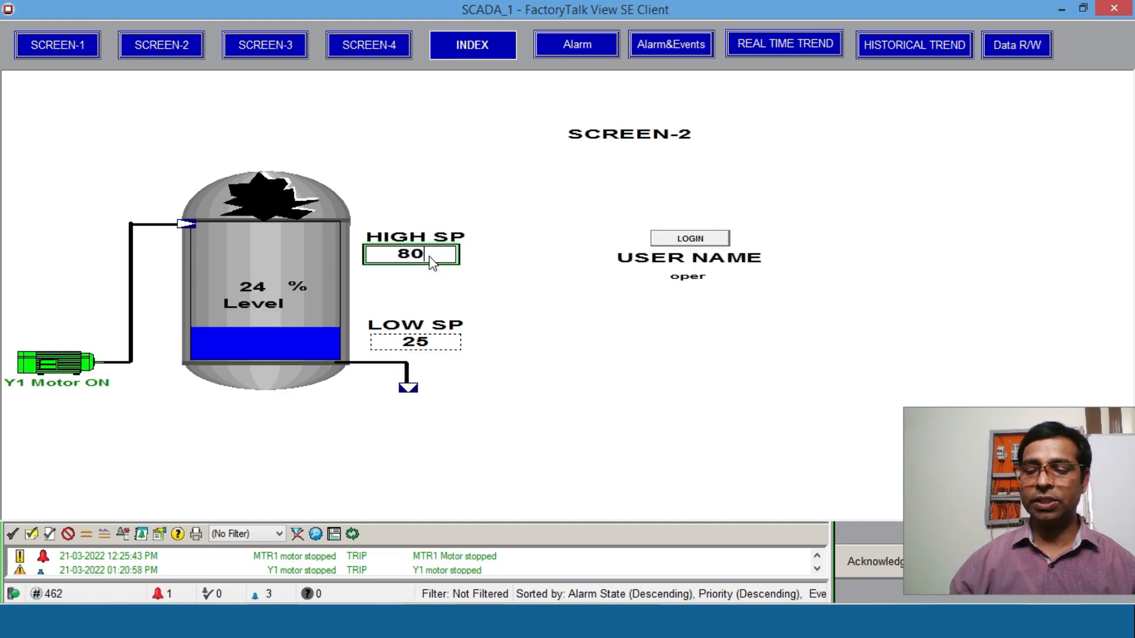
key(Return)
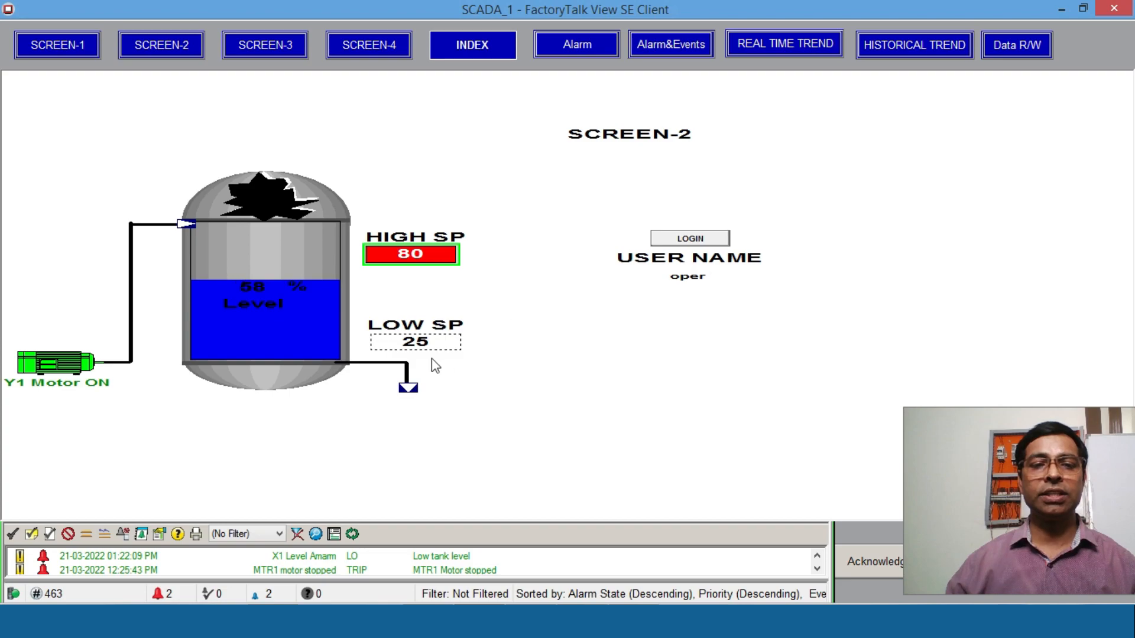
click(434, 345)
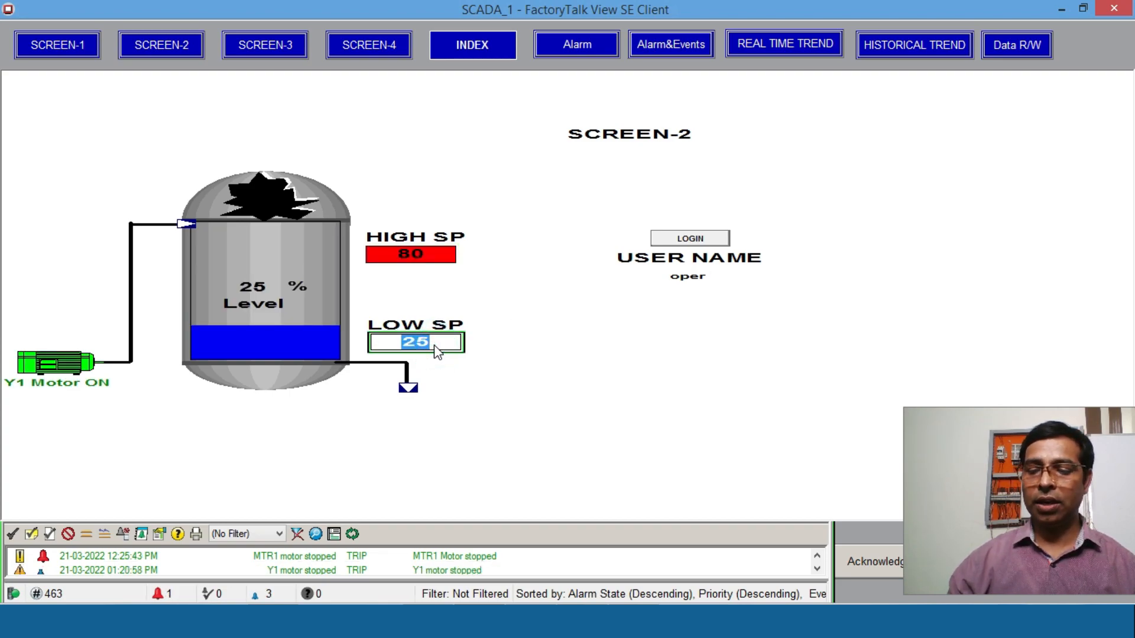
text(30)
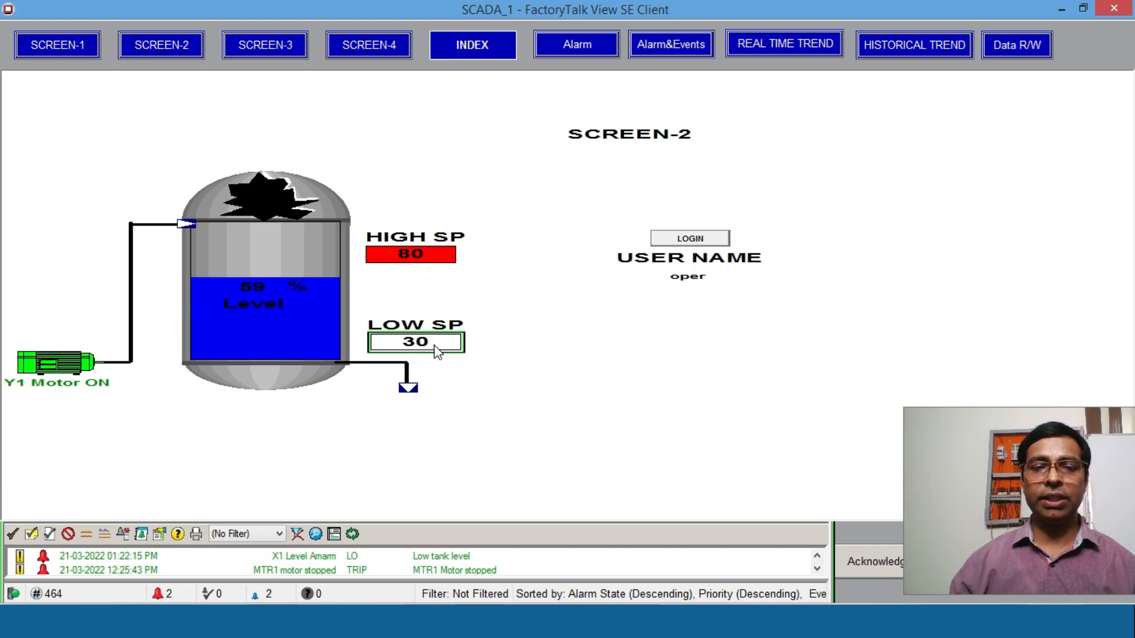
key(Return)
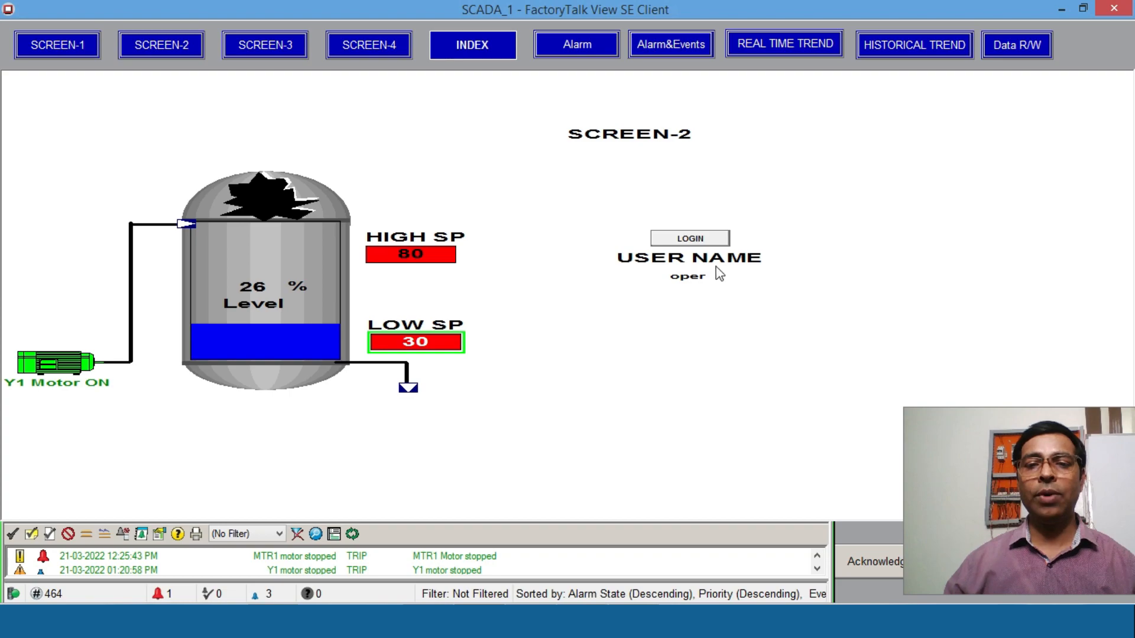
- Log in to the SE Client as user ENGG, entering the account password
click(697, 240)
text(ENG)
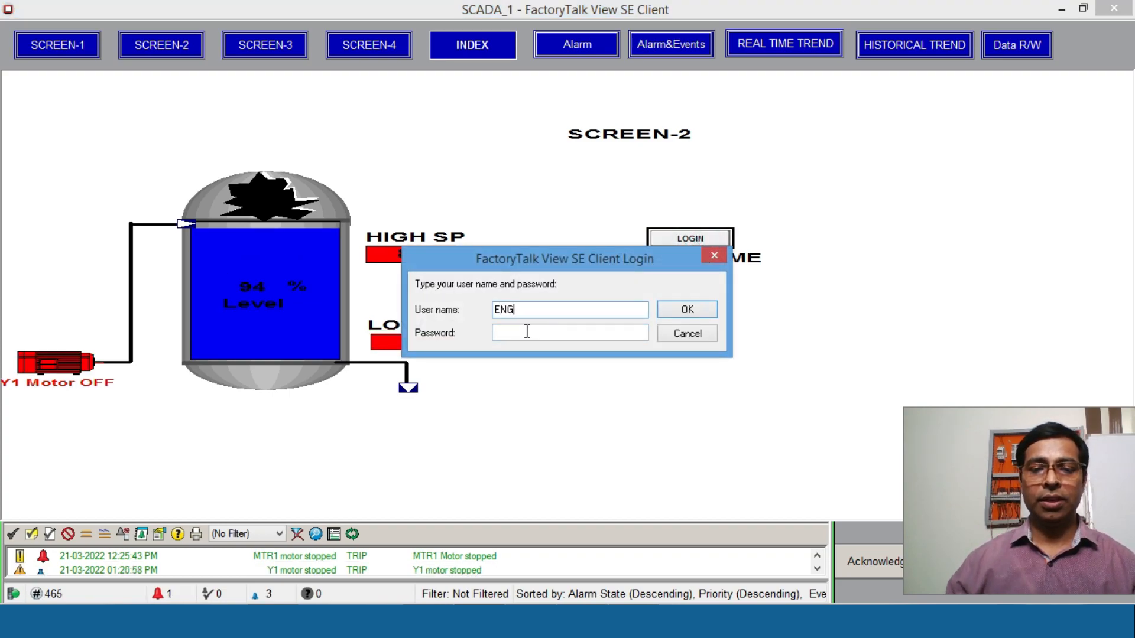
text(G)
click(507, 330)
text(●●●)
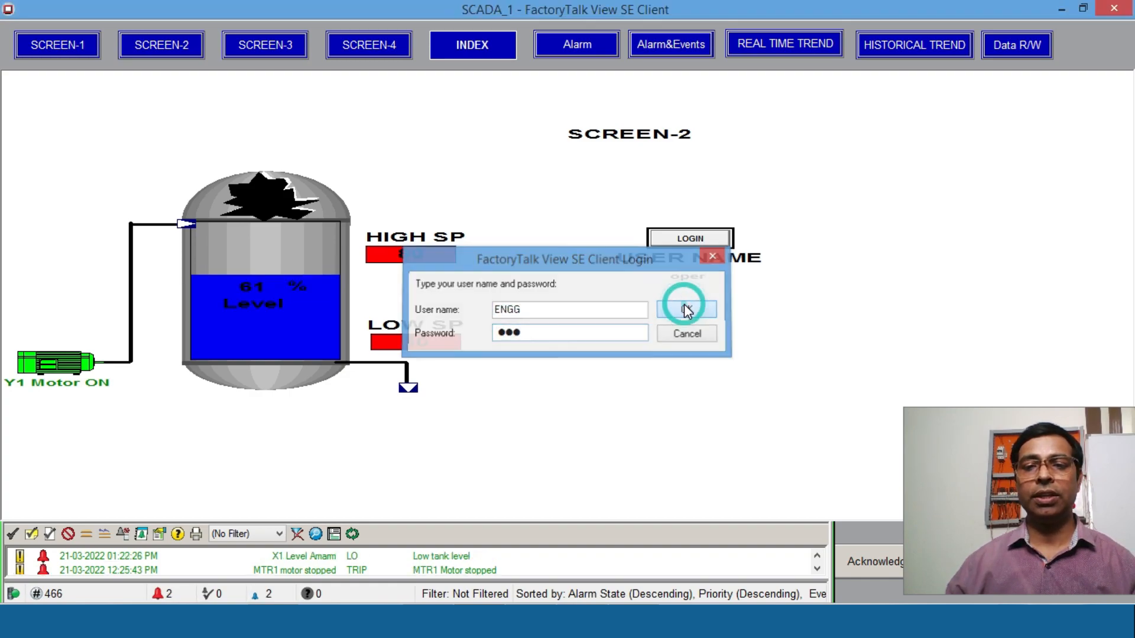
click(685, 307)
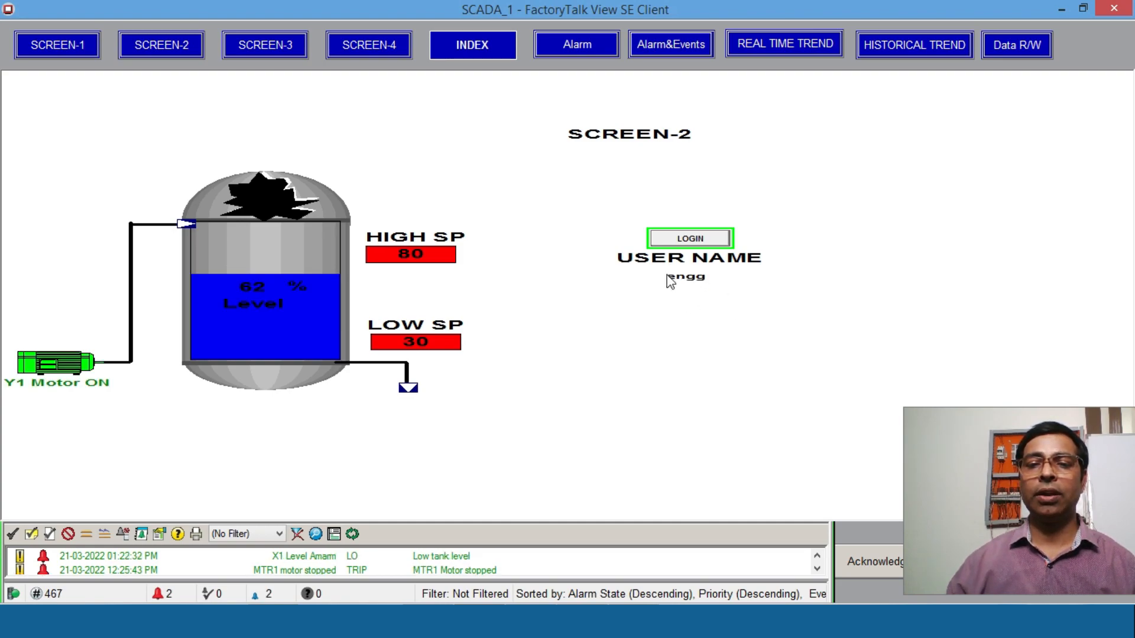
- Apply 80 as the tank's HIGH SP under the engg user and open its LOW SP for editing
click(431, 254)
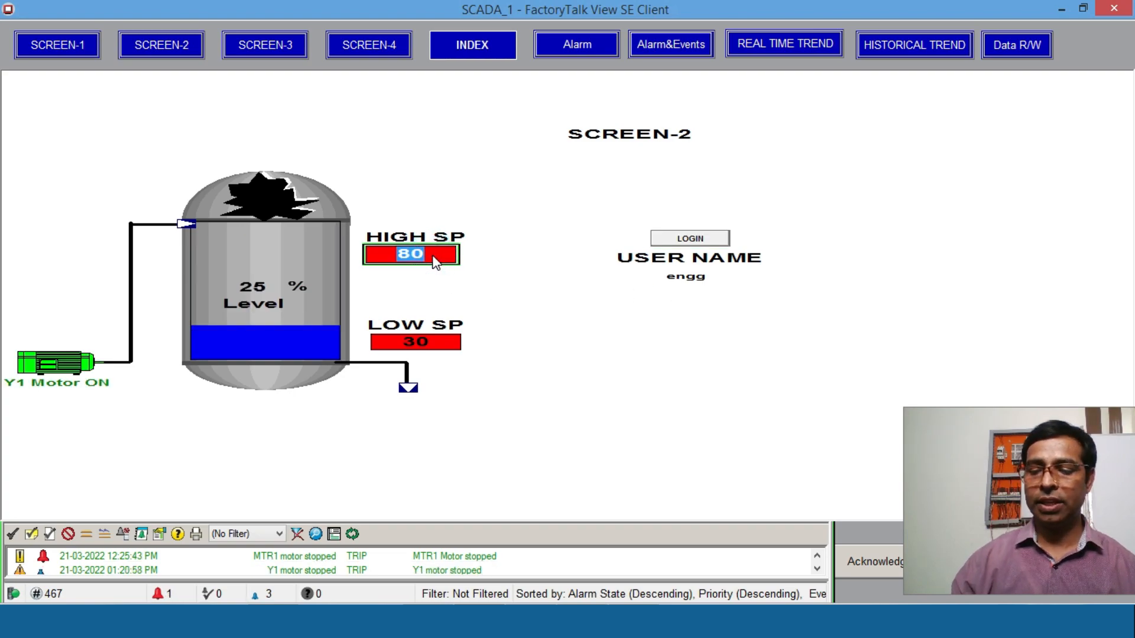
click(438, 341)
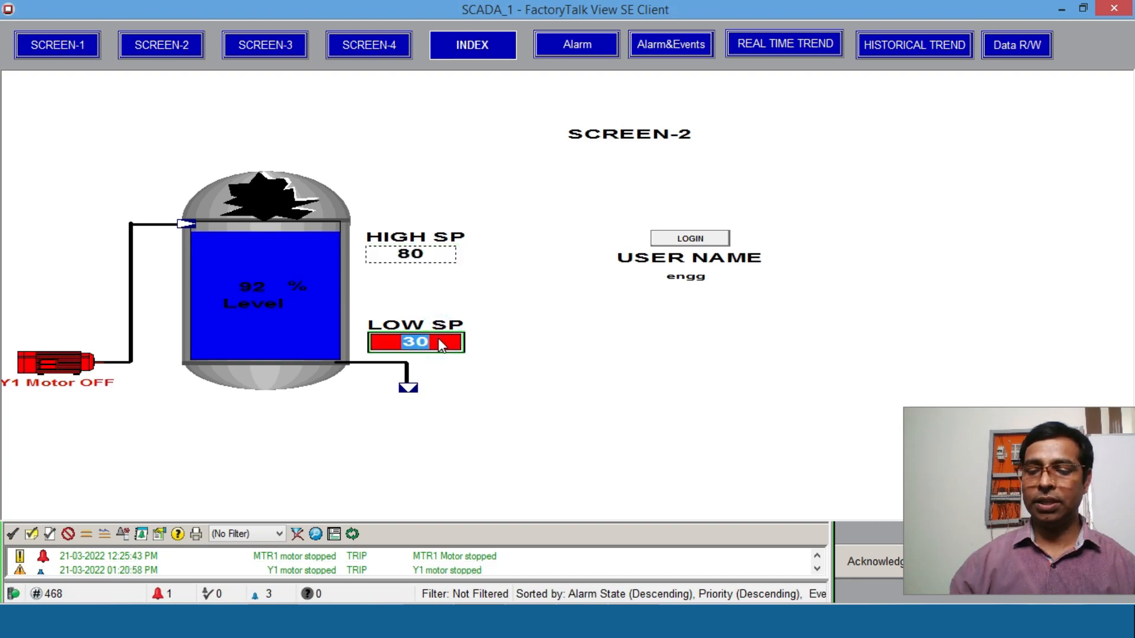